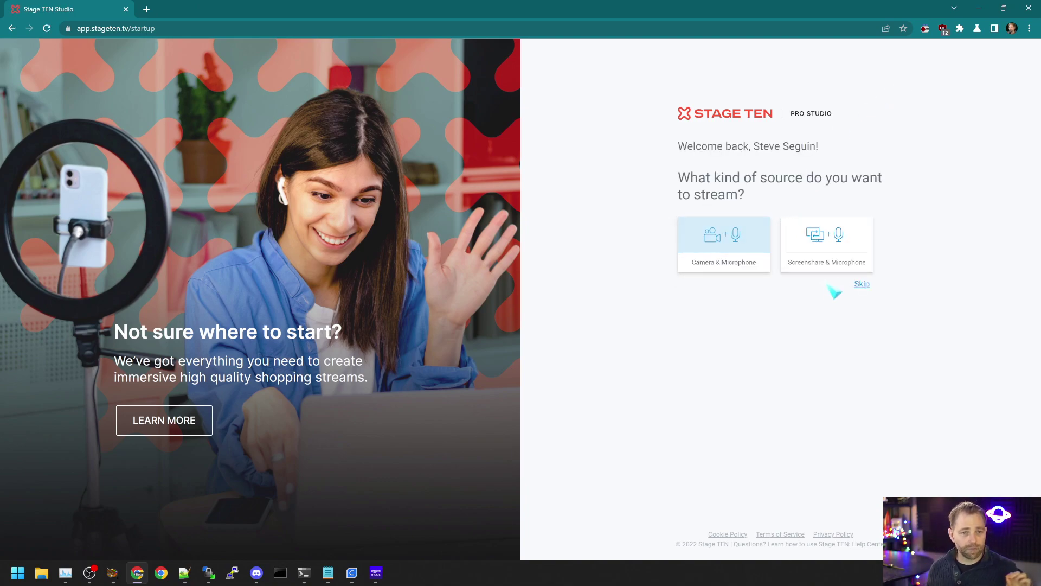
Step: Skip source setup, zoom the page to 125%, and copy the participant invite link
{"action": "left_click", "coordinate": [861, 284]}
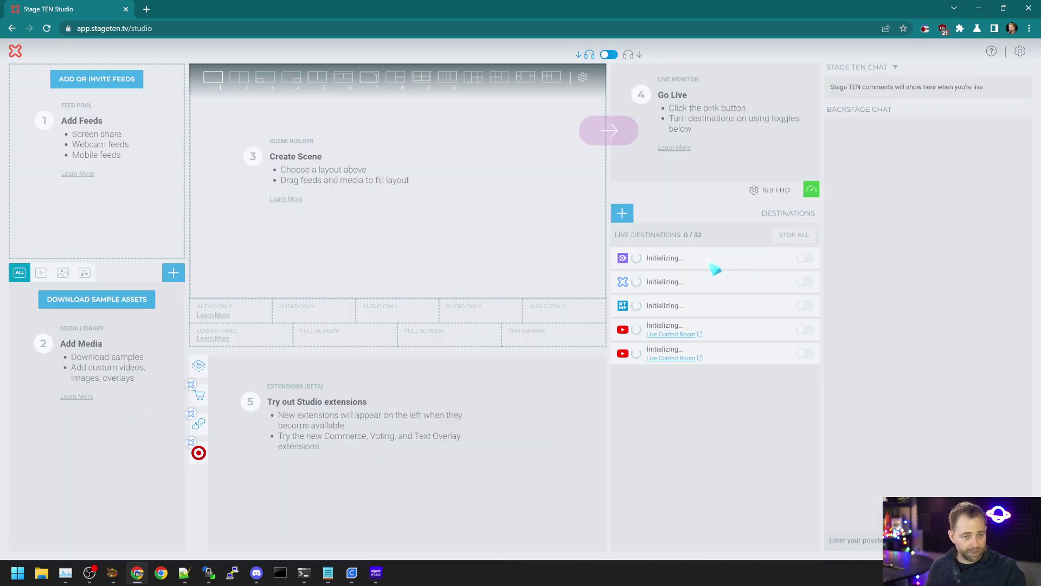
{"action": "key", "text": "ctrl+plus"}
{"action": "key", "text": "ctrl+plus"}
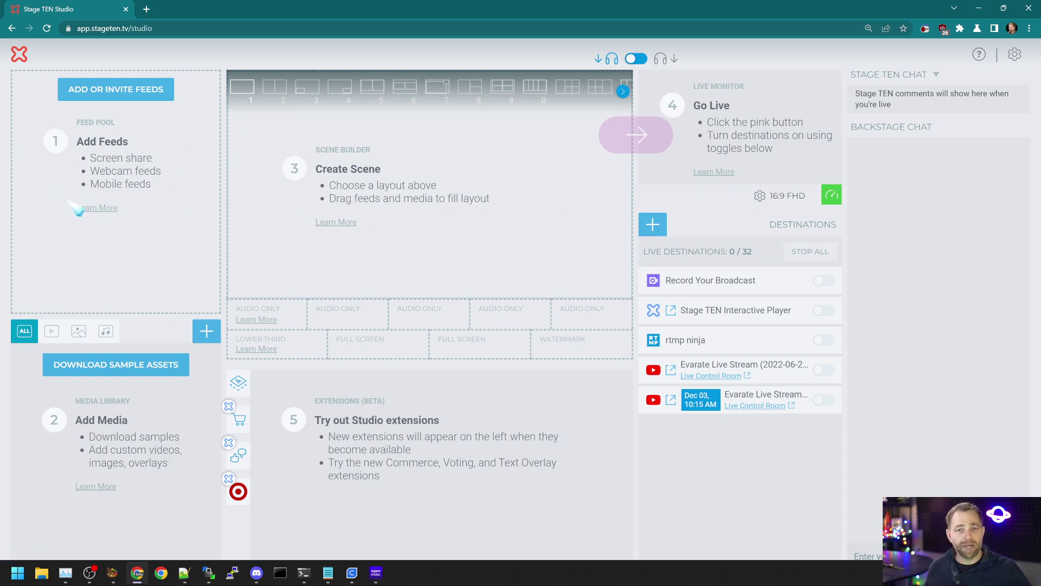
{"action": "left_click", "coordinate": [111, 91]}
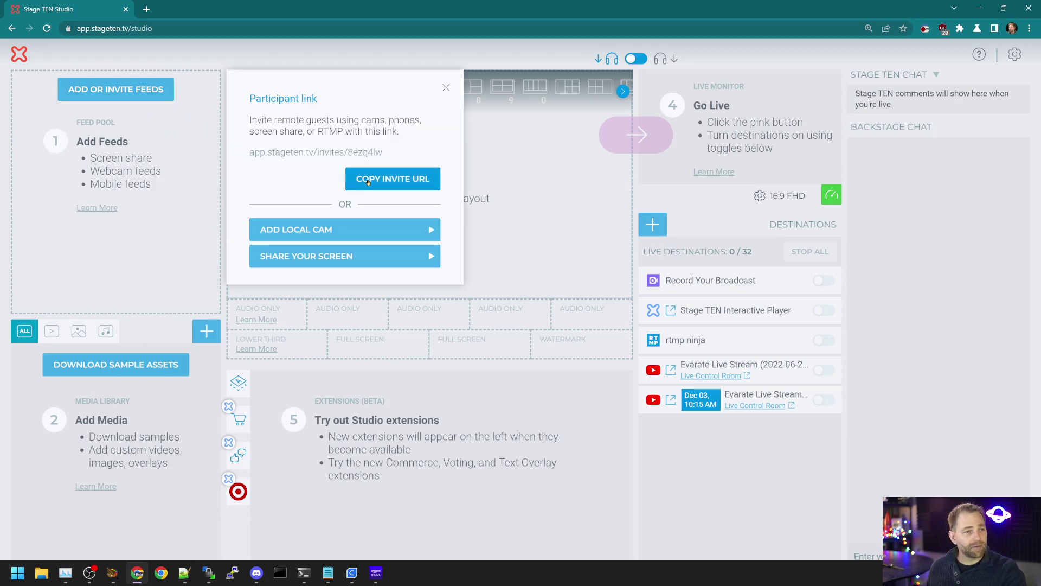
{"action": "left_click", "coordinate": [371, 179]}
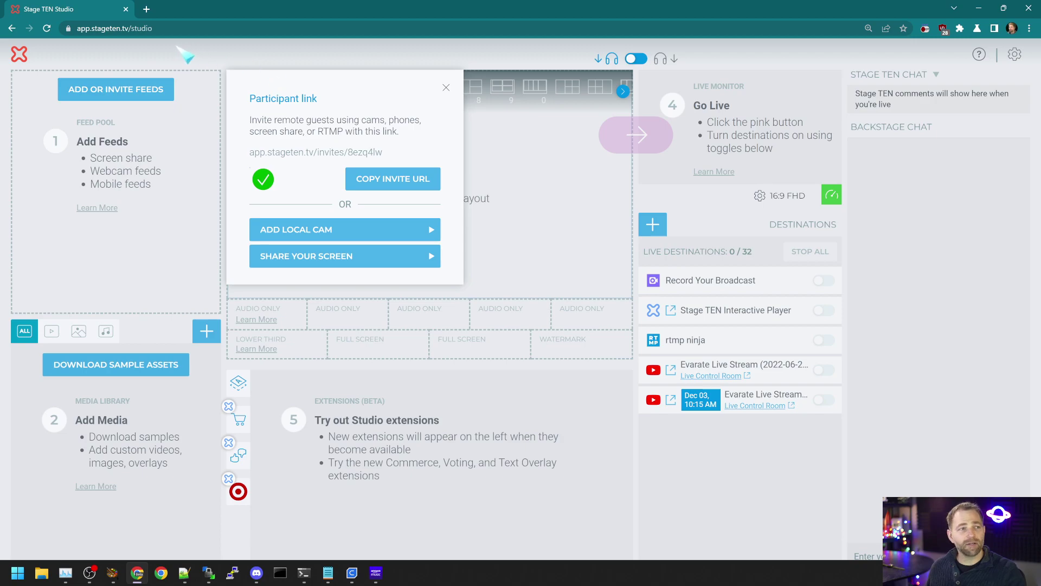
Step: Load the invite link in a new tab and accept it as a Camera & Mic guest
{"action": "left_click", "coordinate": [147, 9]}
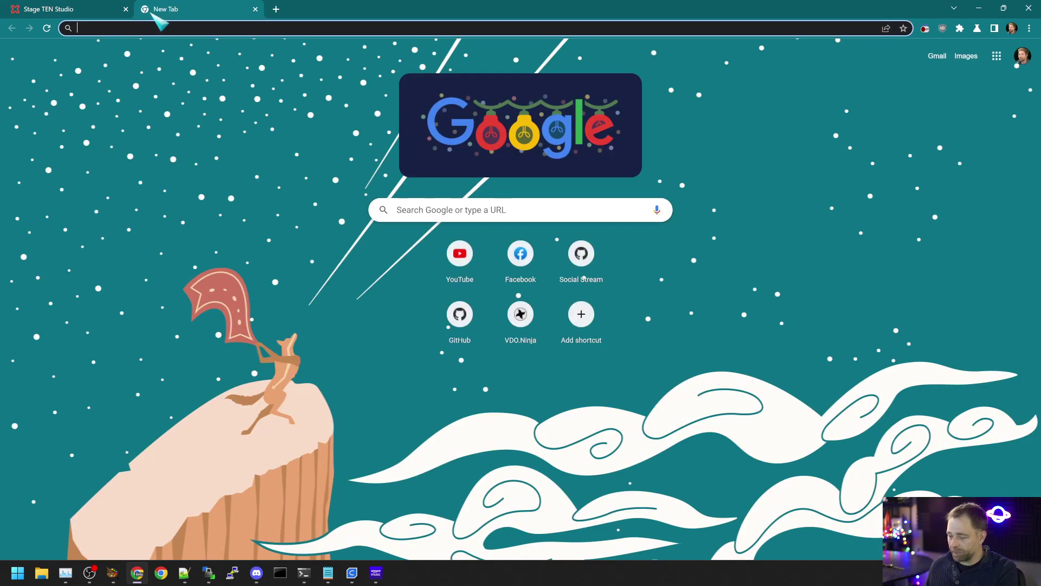
{"action": "key", "text": "Return"}
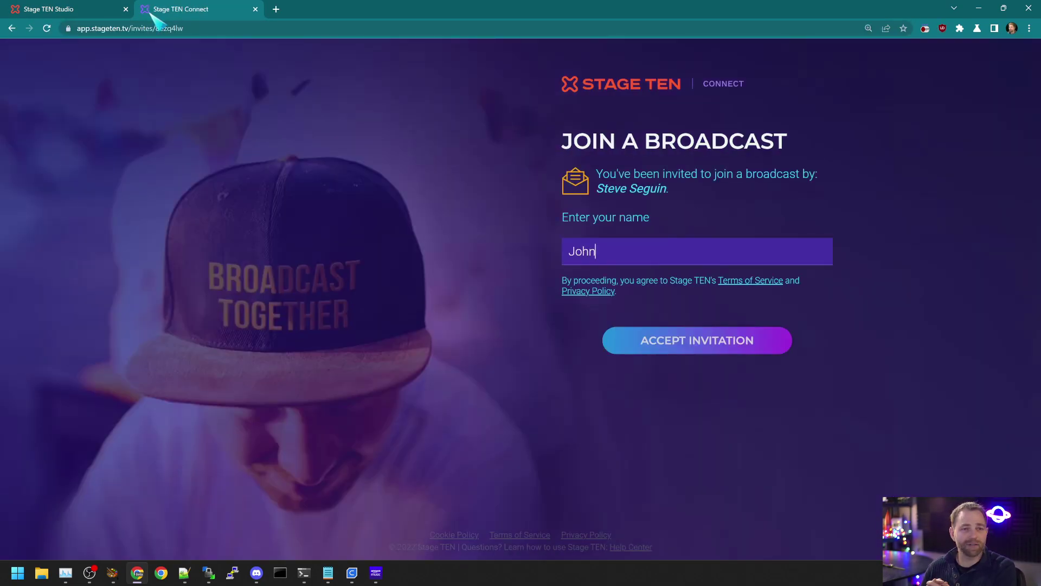
{"action": "left_click", "coordinate": [671, 333]}
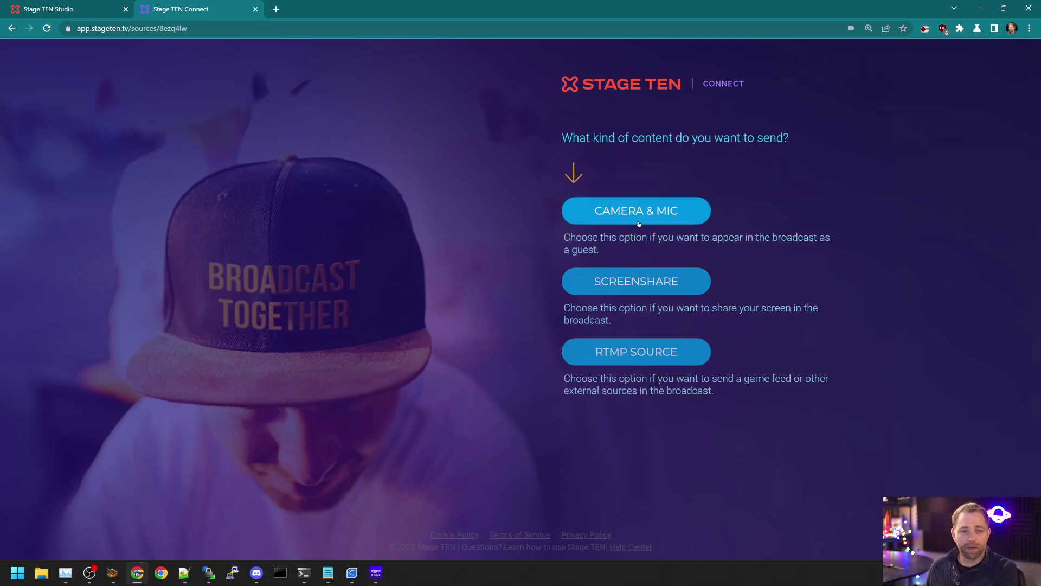
{"action": "left_click", "coordinate": [639, 224]}
Step: Set the guest's video source to Logitech BRIO, then go back to the Studio tab
{"action": "left_click", "coordinate": [590, 536]}
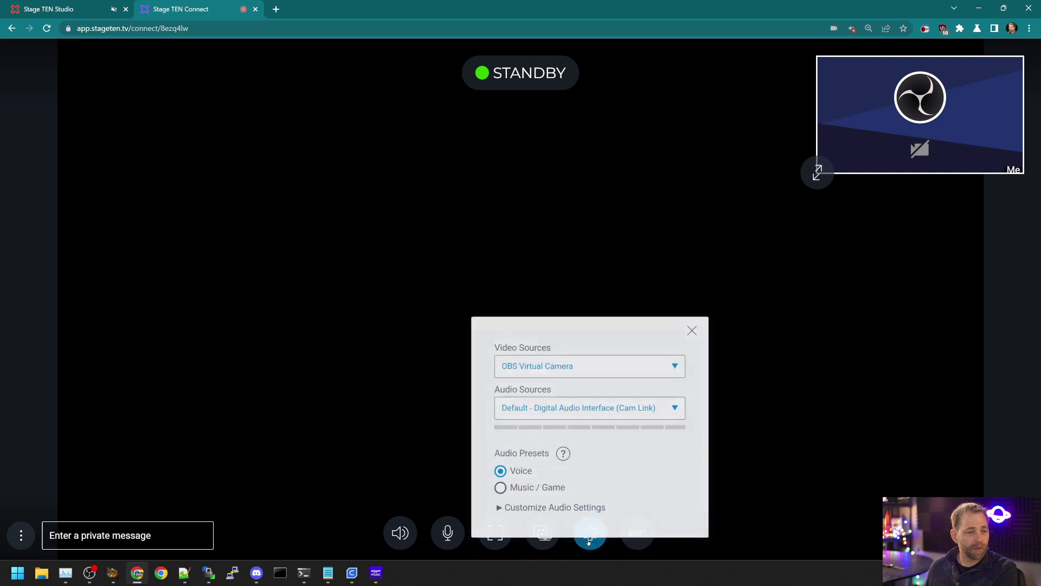
{"action": "left_click", "coordinate": [522, 338]}
{"action": "left_click", "coordinate": [574, 361]}
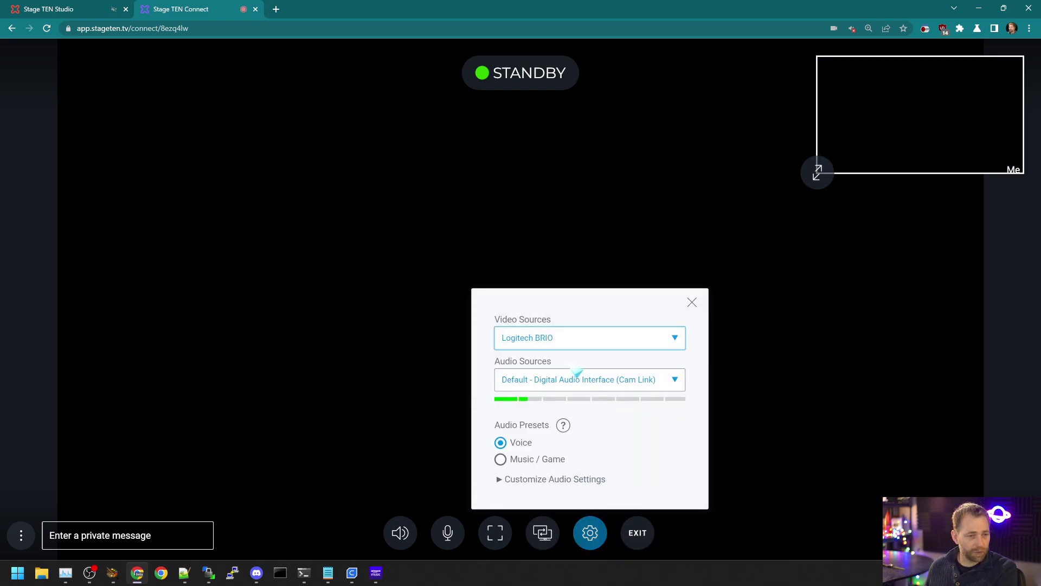
{"action": "left_click", "coordinate": [772, 309]}
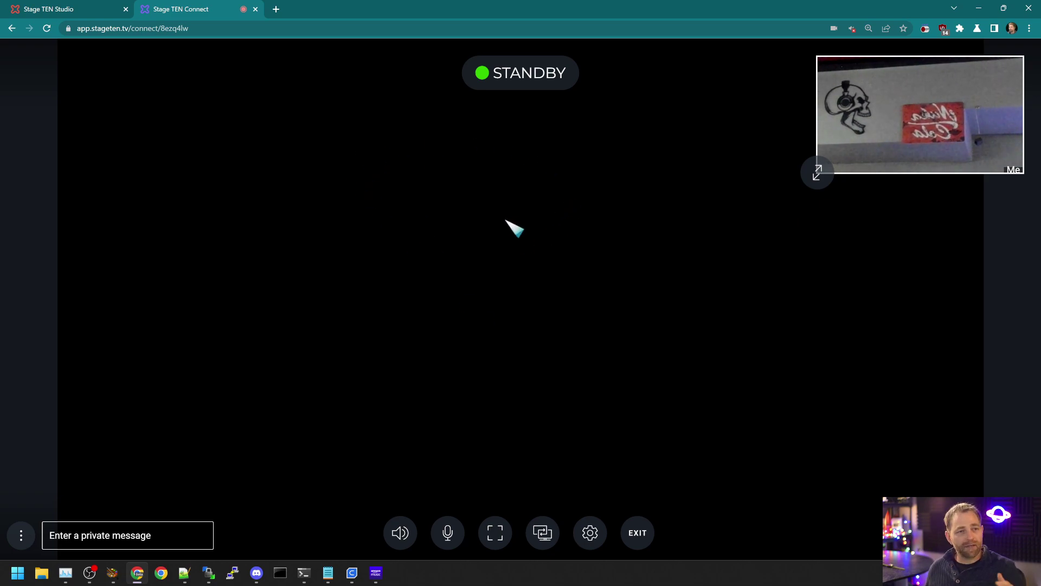
{"action": "left_click", "coordinate": [79, 6]}
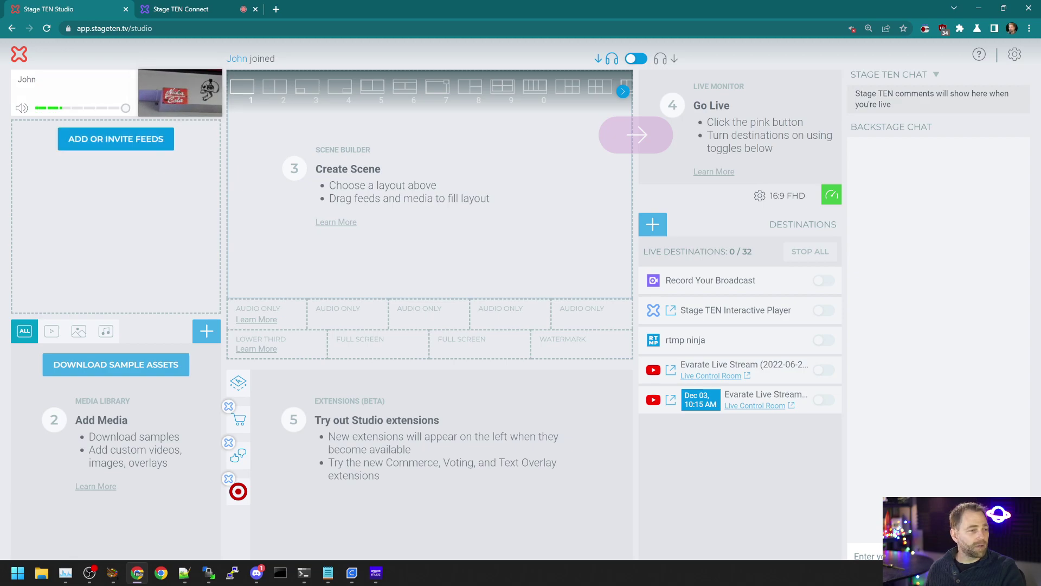
Step: Download the sample assets and send a scene with the guest feed to the live monitor
{"action": "left_click", "coordinate": [142, 368]}
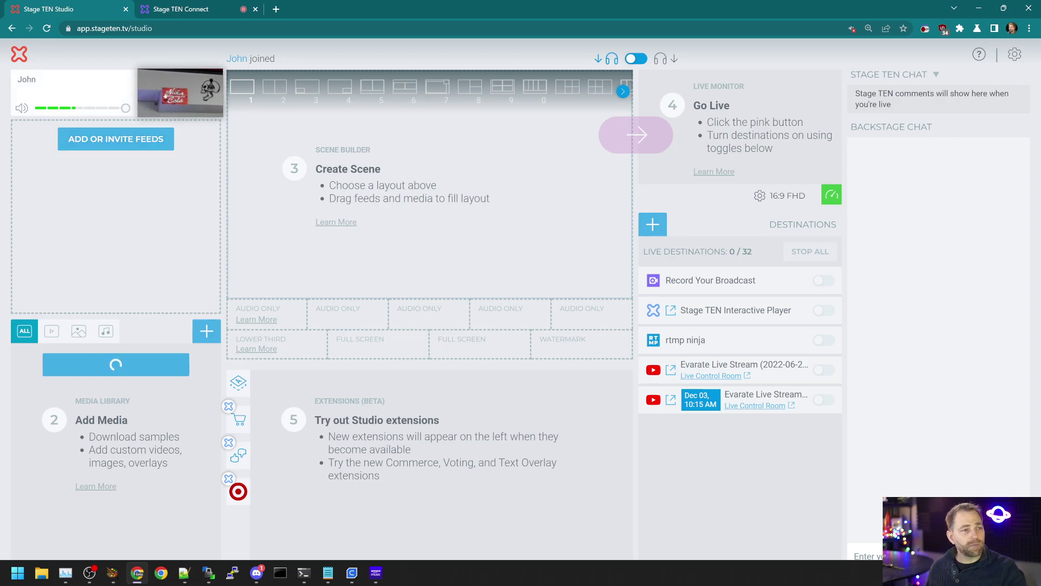
{"action": "left_click_drag", "start_coordinate": [166, 96], "coordinate": [376, 200]}
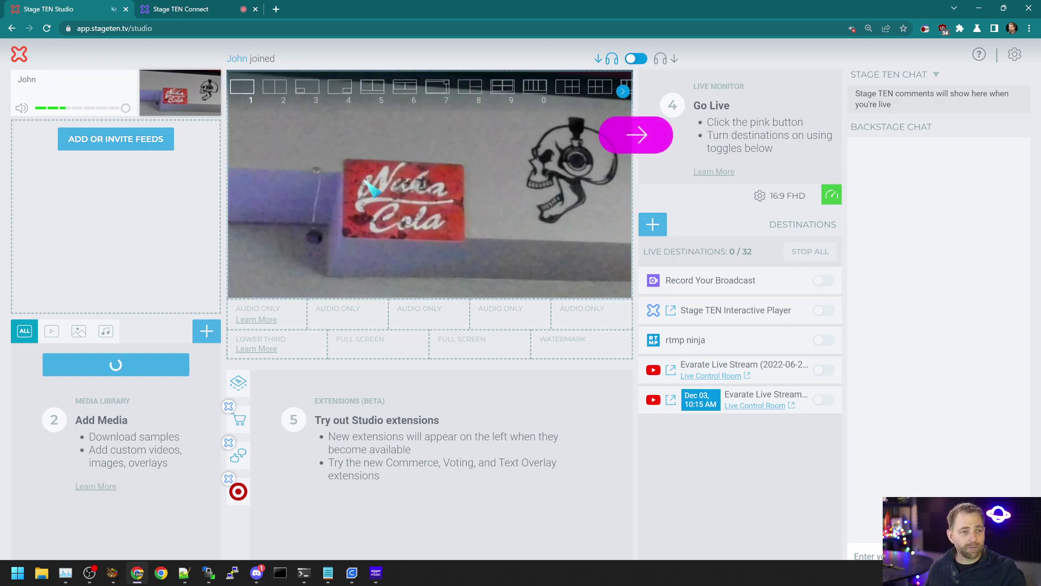
{"action": "left_click", "coordinate": [635, 144]}
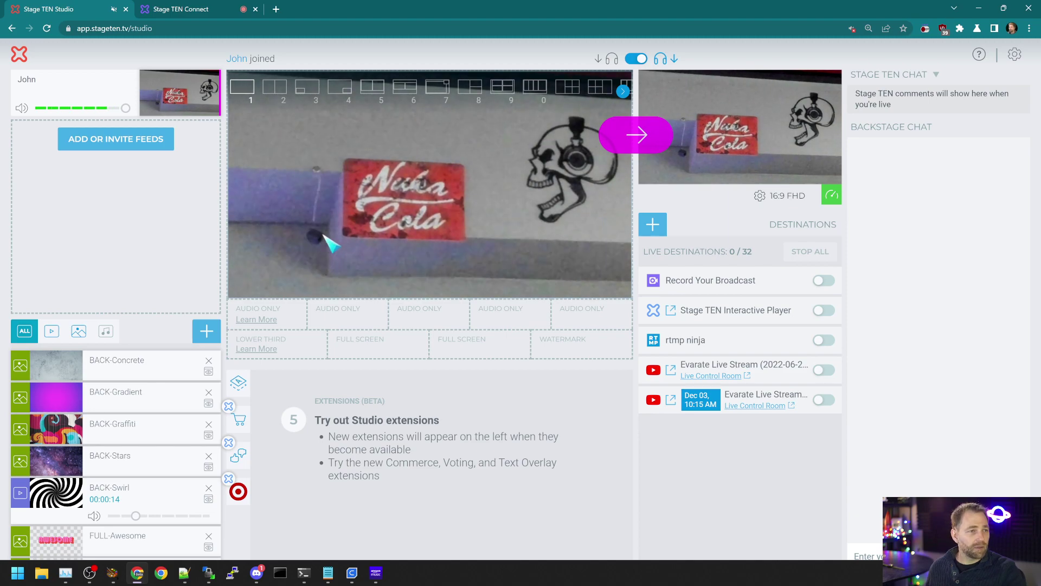
Step: Switch to picture-in-picture layout 7 with a BACK-Graffiti background and a BACK-Swirl inset
{"action": "left_click", "coordinate": [437, 87]}
{"action": "left_click_drag", "start_coordinate": [54, 428], "coordinate": [624, 158]}
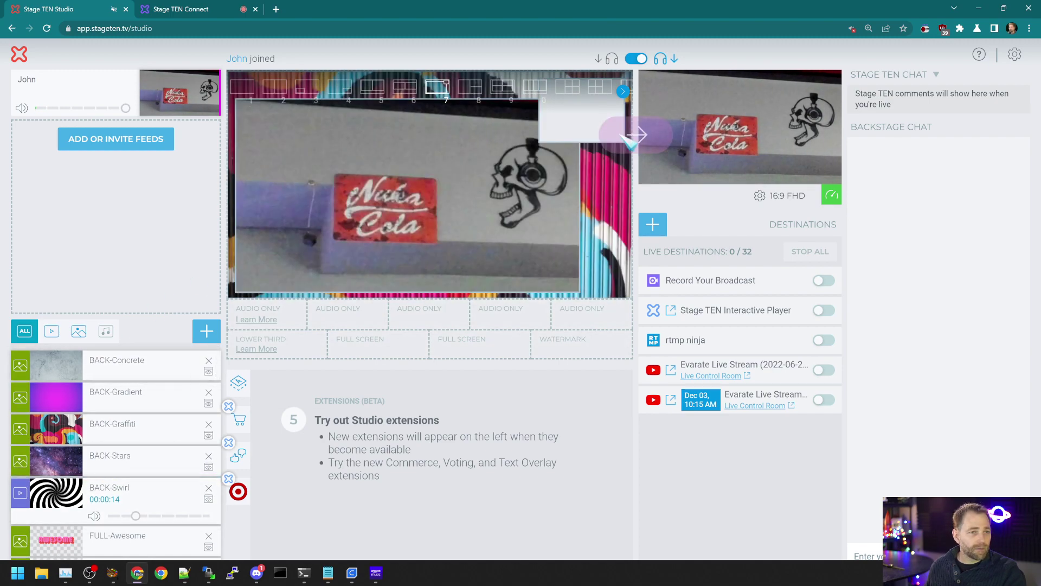
{"action": "left_click_drag", "start_coordinate": [54, 492], "coordinate": [564, 130]}
Step: Check the guest's LIVE view in the Connect tab twice, ending on the Studio tab
{"action": "left_click", "coordinate": [187, 7]}
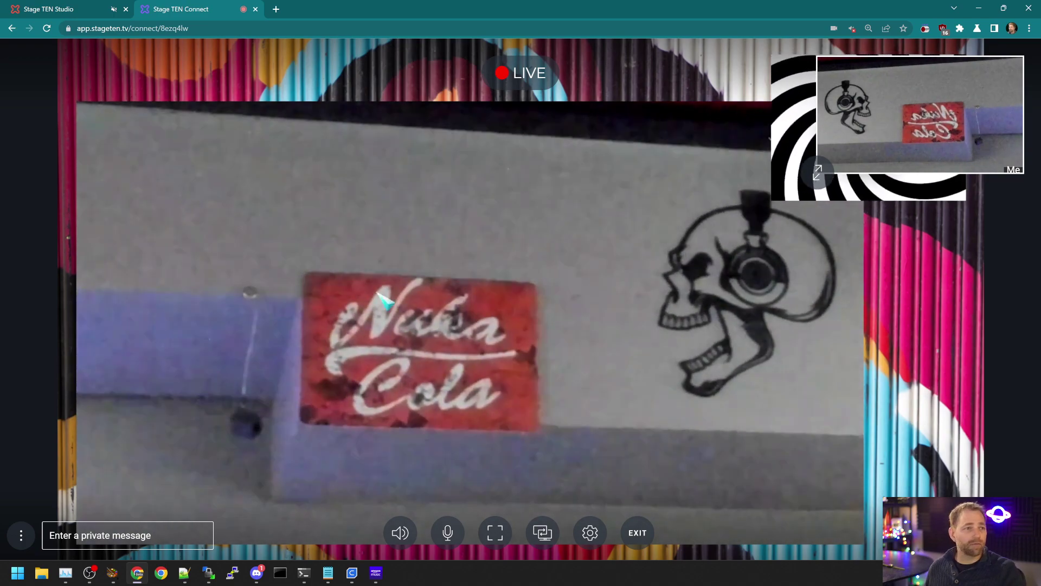
{"action": "left_click", "coordinate": [70, 7]}
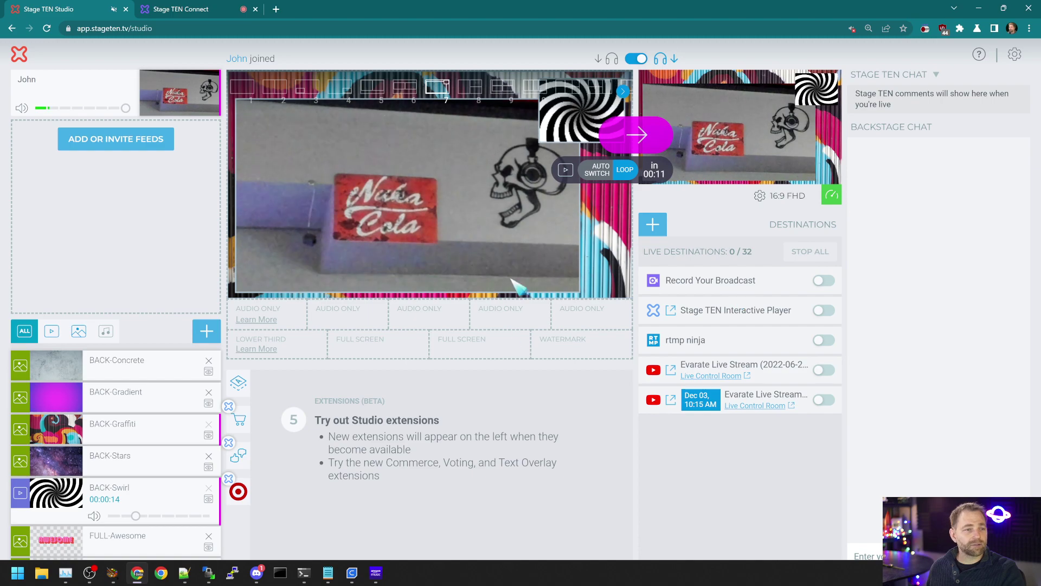
{"action": "left_click", "coordinate": [179, 9]}
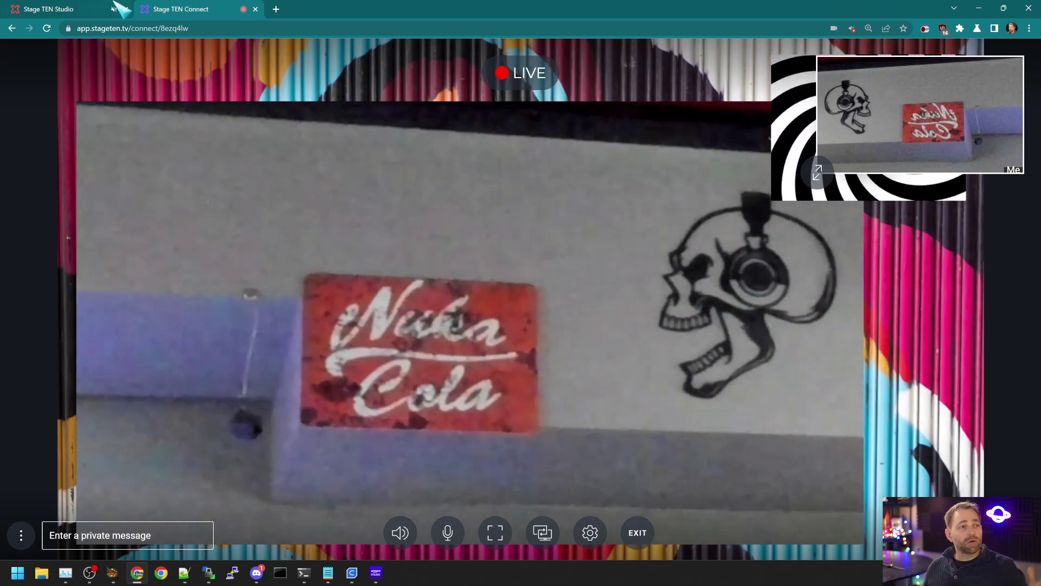
{"action": "left_click", "coordinate": [71, 9]}
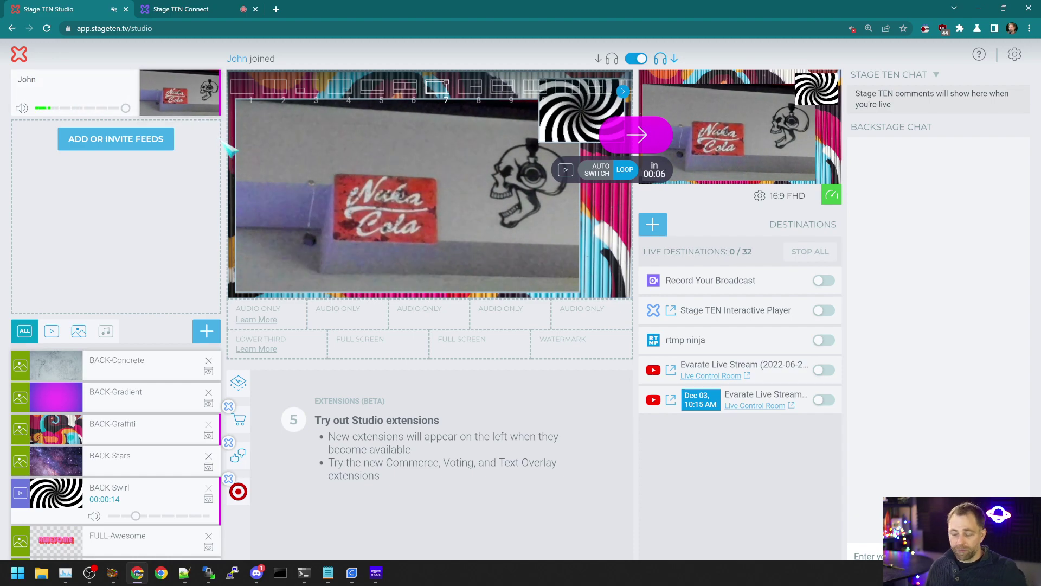
Step: Copy Solo Link from the guest feed's menu, then return the page zoom to 125%
{"action": "key", "text": "ctrl+plus"}
{"action": "key", "text": "ctrl+plus"}
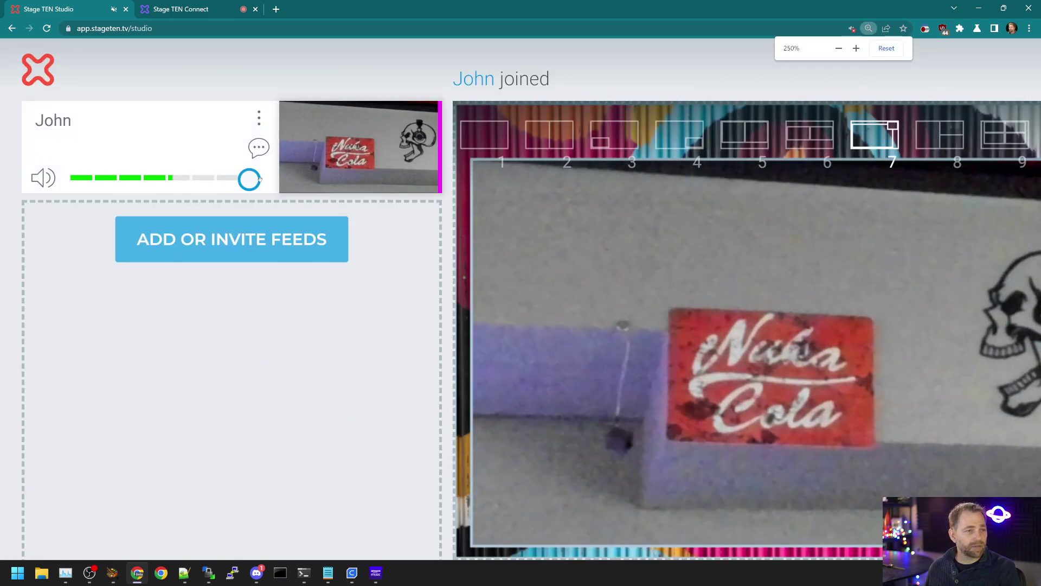
{"action": "left_click", "coordinate": [259, 122]}
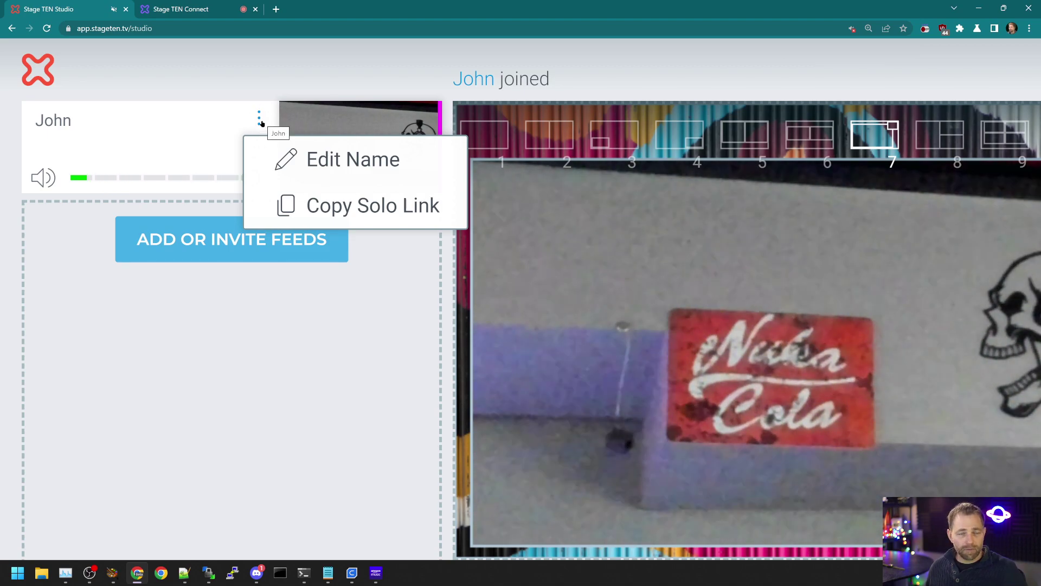
{"action": "left_click", "coordinate": [347, 210]}
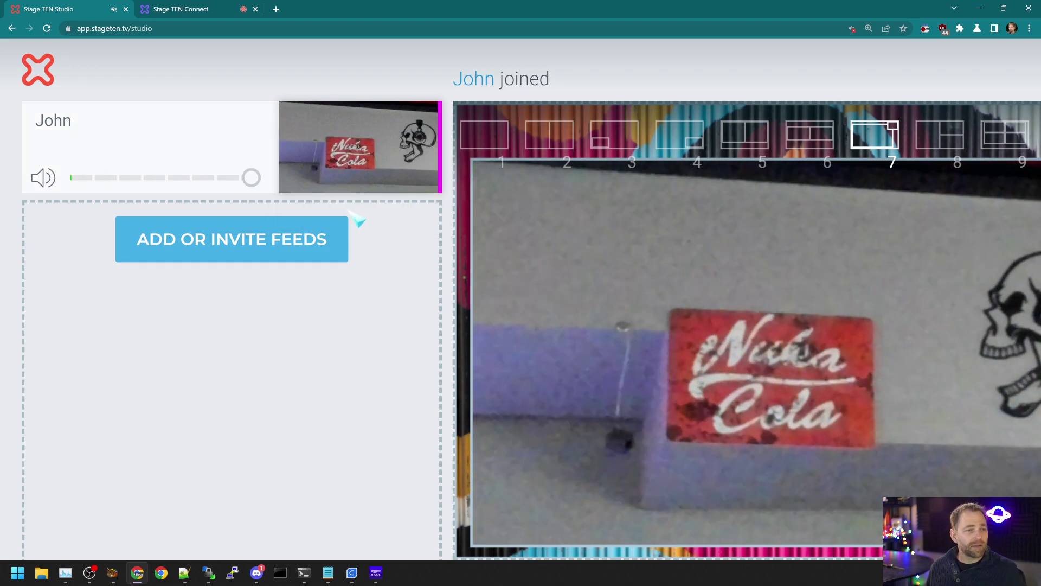
{"action": "key", "text": "ctrl+minus"}
{"action": "key", "text": "ctrl+minus"}
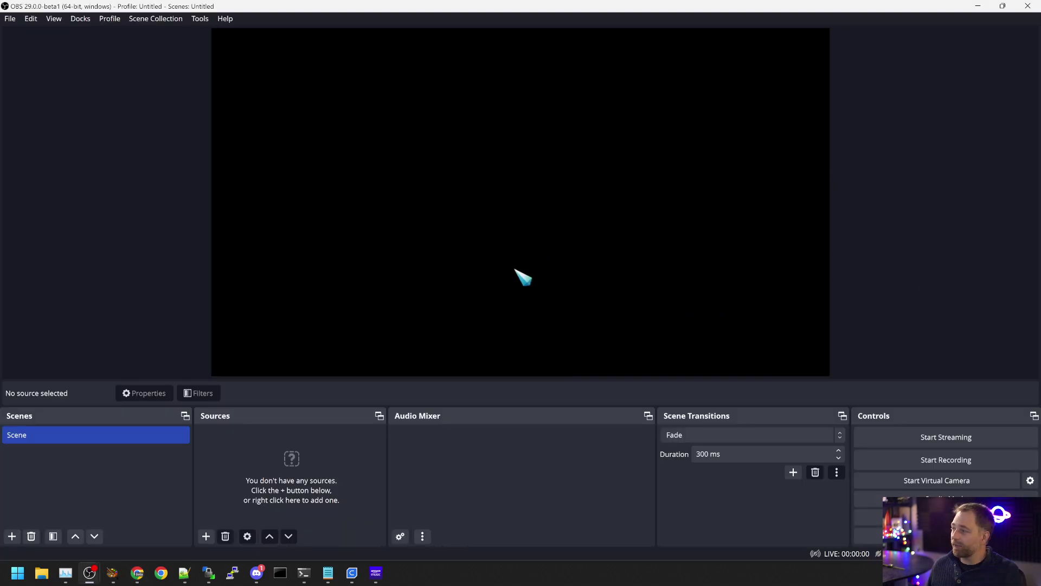
Step: Add a Browser source in OBS and paste the guest's solo link as its URL
{"action": "left_click", "coordinate": [206, 535]}
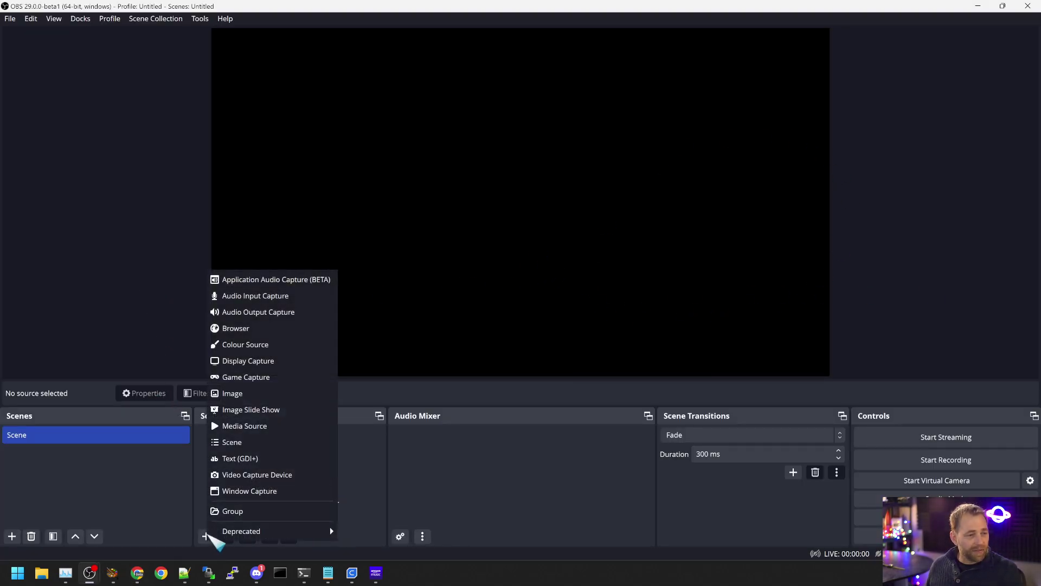
{"action": "left_click", "coordinate": [261, 337]}
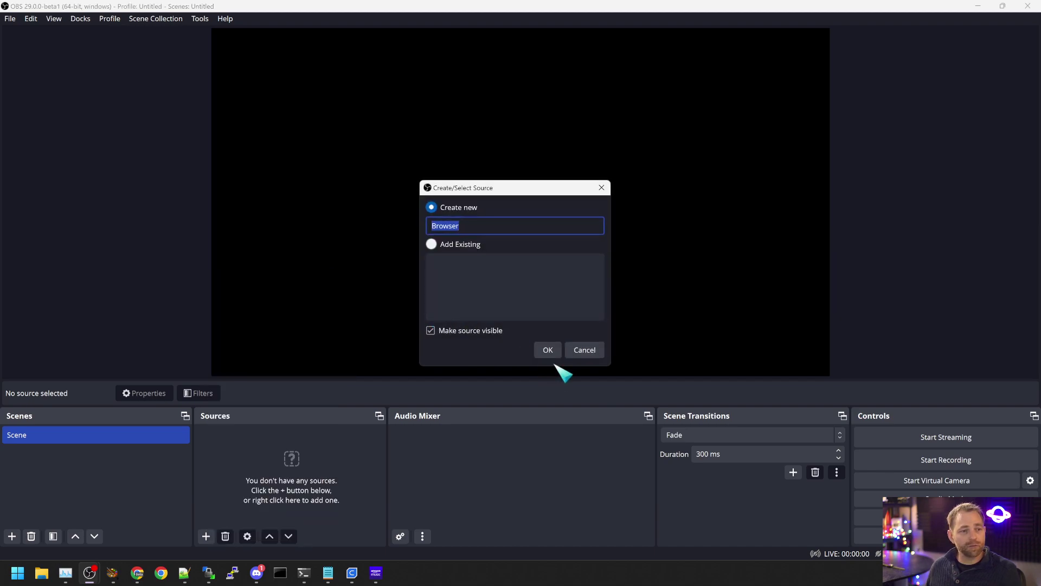
{"action": "left_click", "coordinate": [548, 352]}
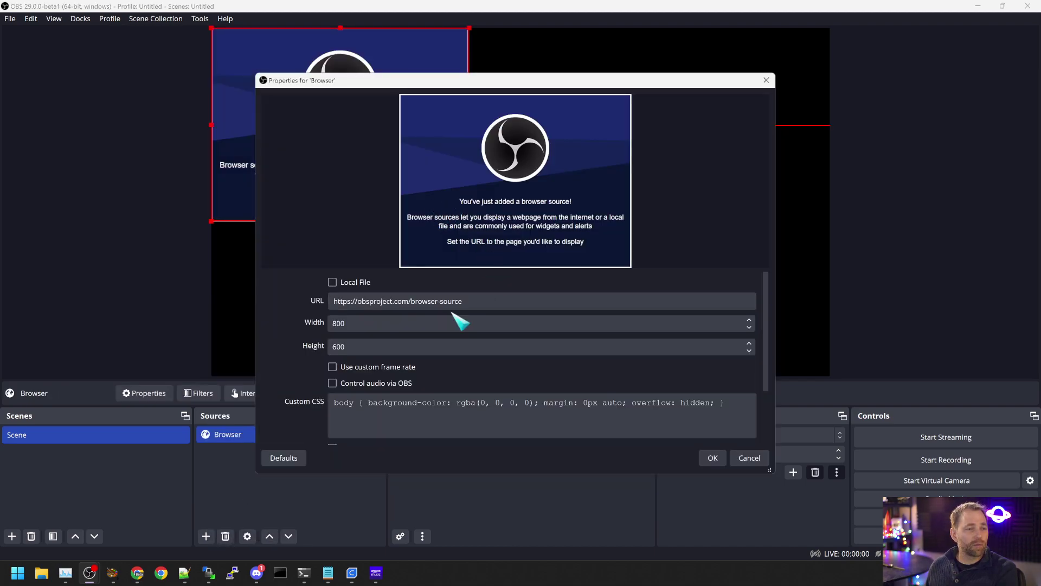
{"action": "left_click", "coordinate": [454, 303]}
{"action": "key", "text": "ctrl+a"}
{"action": "key", "text": "ctrl+v"}
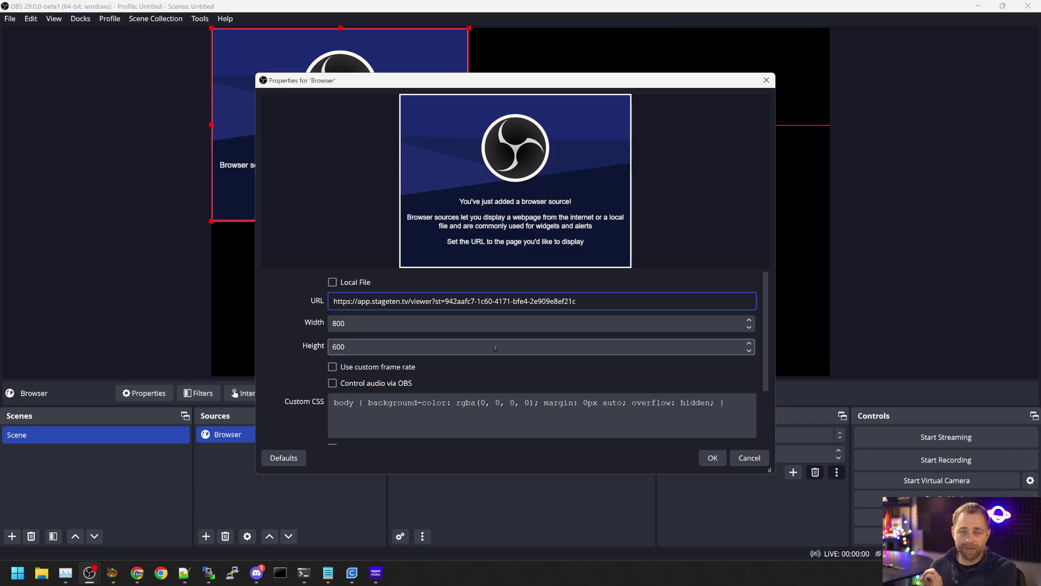
Step: Size the Browser source to 1920×1080, enable Control audio via OBS, check the Custom CSS, and apply
{"action": "left_click", "coordinate": [365, 326]}
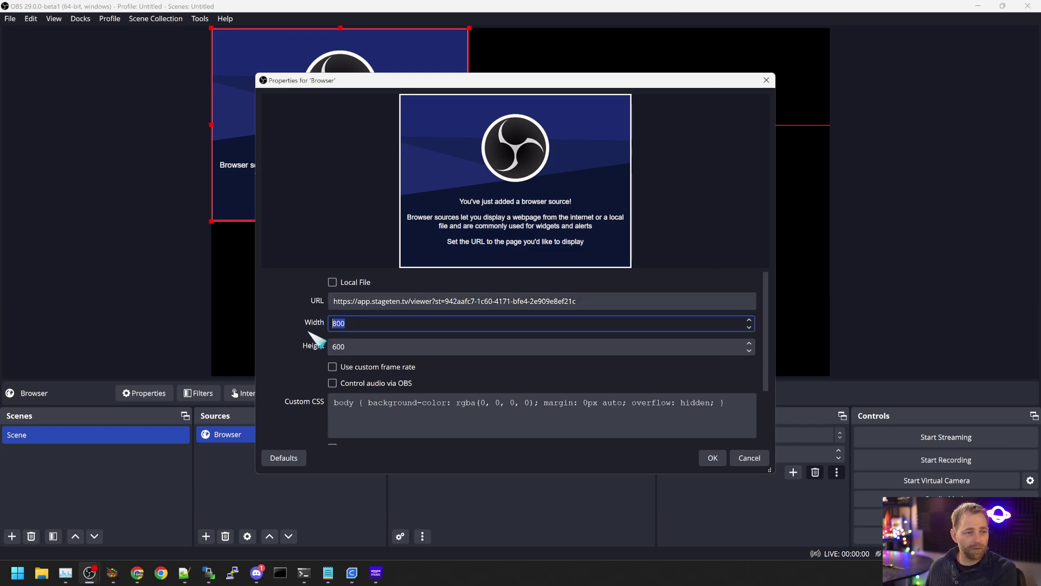
{"action": "type", "text": "1920"}
{"action": "key", "text": "Tab"}
{"action": "type", "text": "0"}
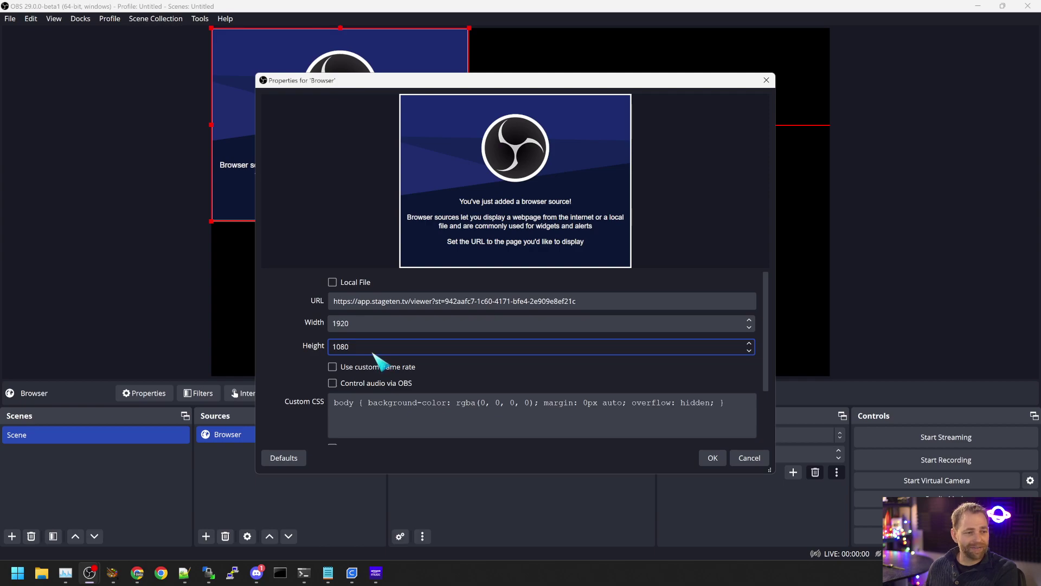
{"action": "left_click", "coordinate": [360, 384]}
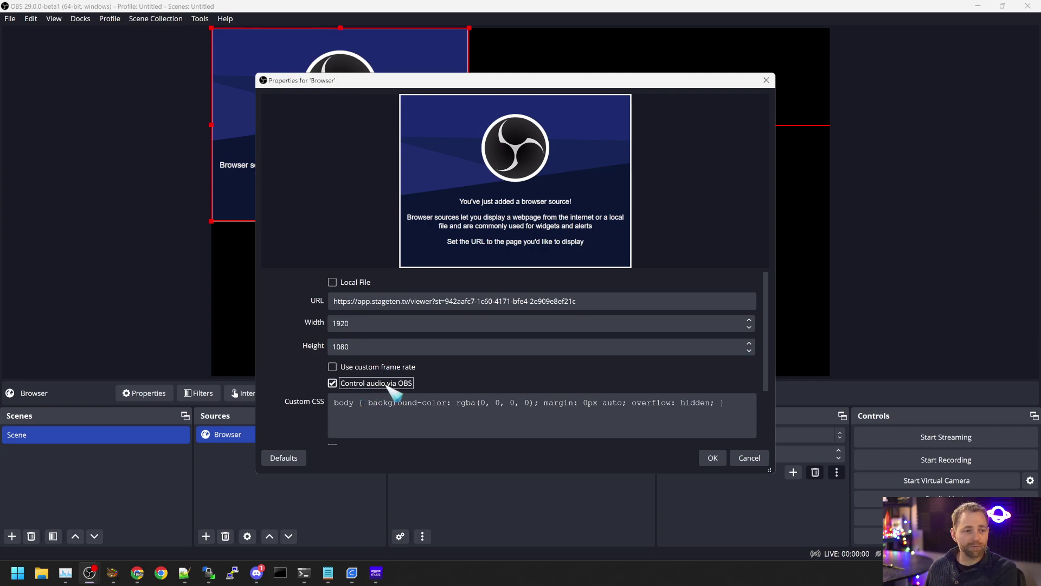
{"action": "left_click", "coordinate": [385, 404]}
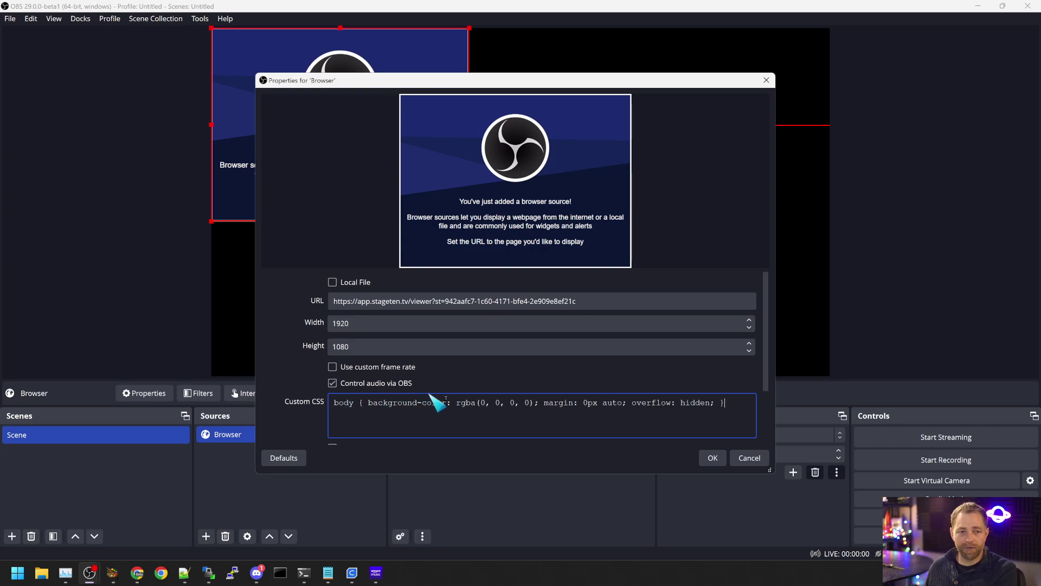
{"action": "left_click", "coordinate": [712, 457]}
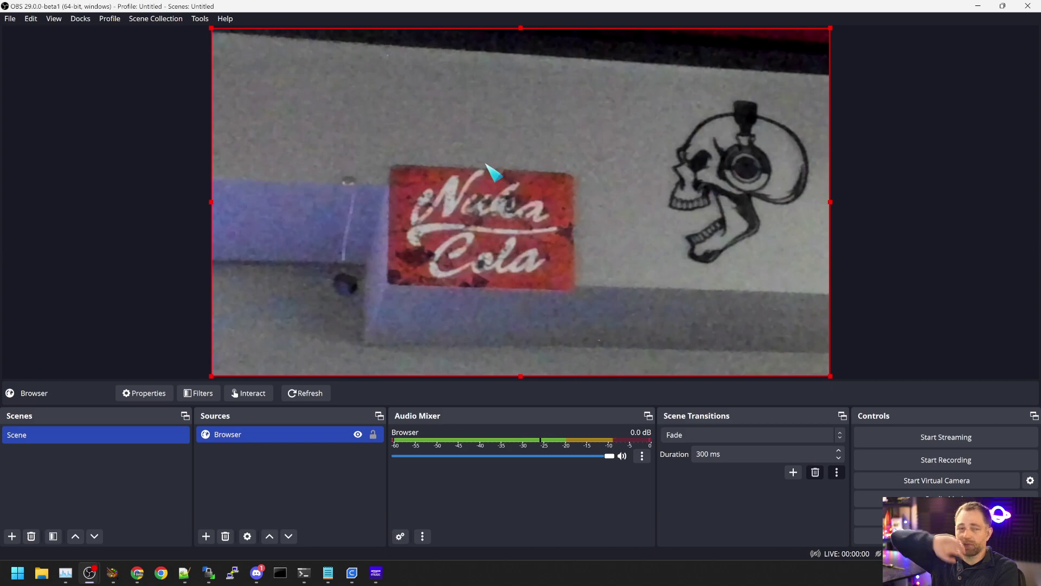
Step: Restore OBS to a smaller window and position it over the Stage TEN Connect live page
{"action": "left_click_drag", "start_coordinate": [421, 7], "coordinate": [559, 120]}
{"action": "left_click", "coordinate": [181, 9]}
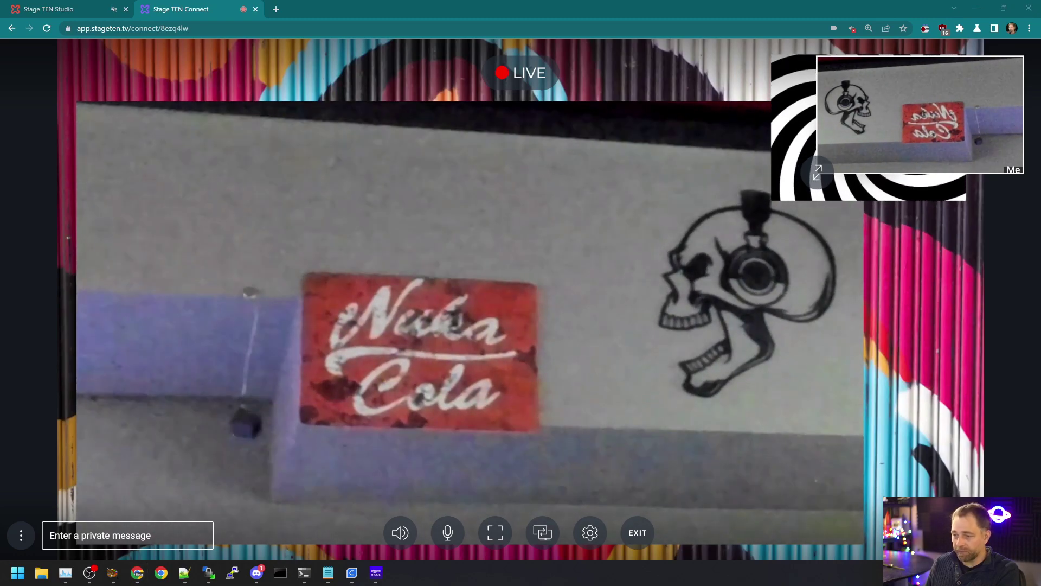
{"action": "key", "text": "alt+Tab"}
{"action": "left_click_drag", "start_coordinate": [456, 68], "coordinate": [298, 33]}
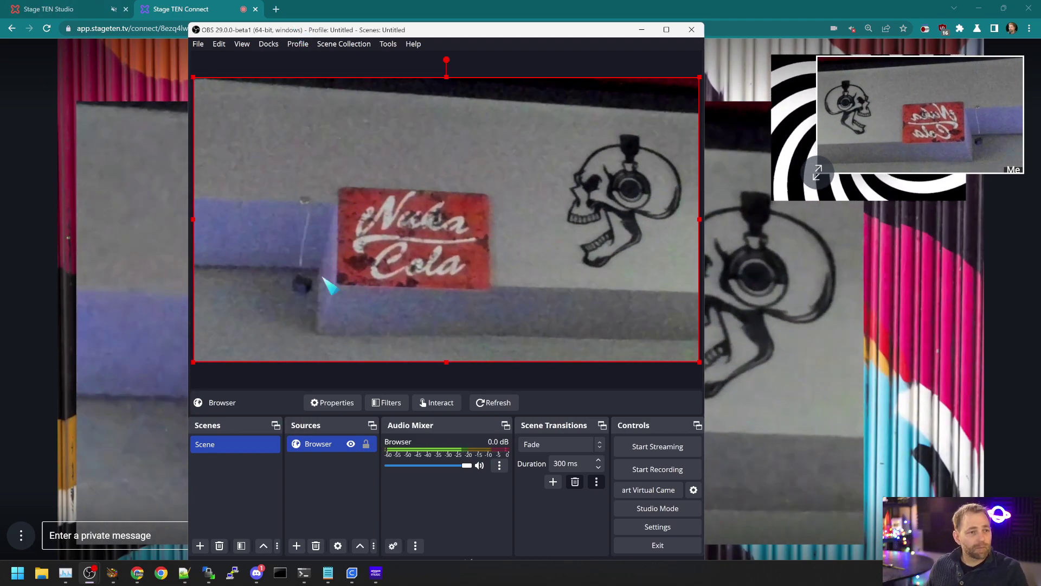
{"action": "left_click_drag", "start_coordinate": [415, 36], "coordinate": [393, 29]}
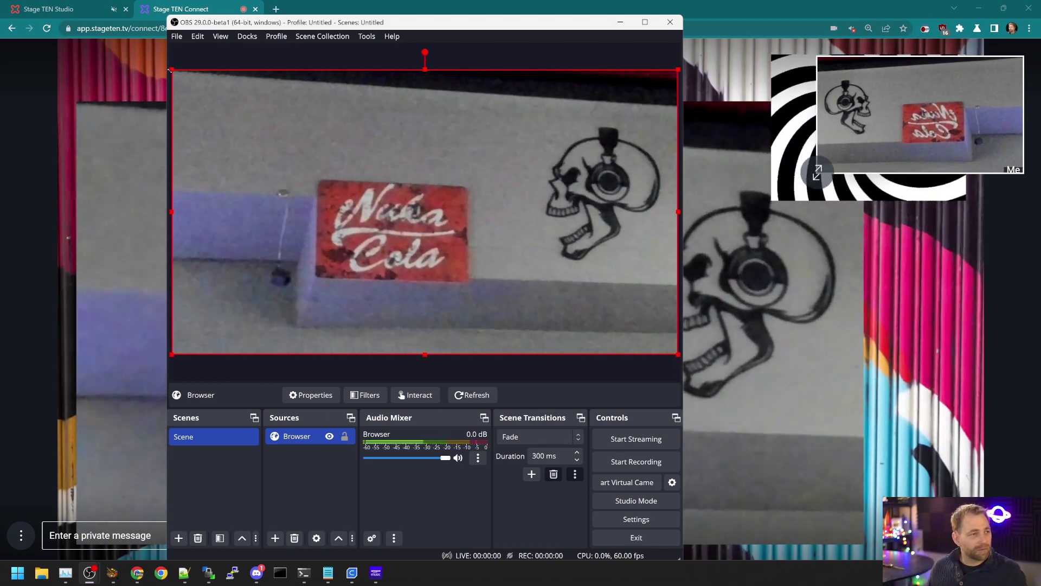
Step: Record a short test clip of the composite in OBS and stop to save it
{"action": "left_click", "coordinate": [640, 463]}
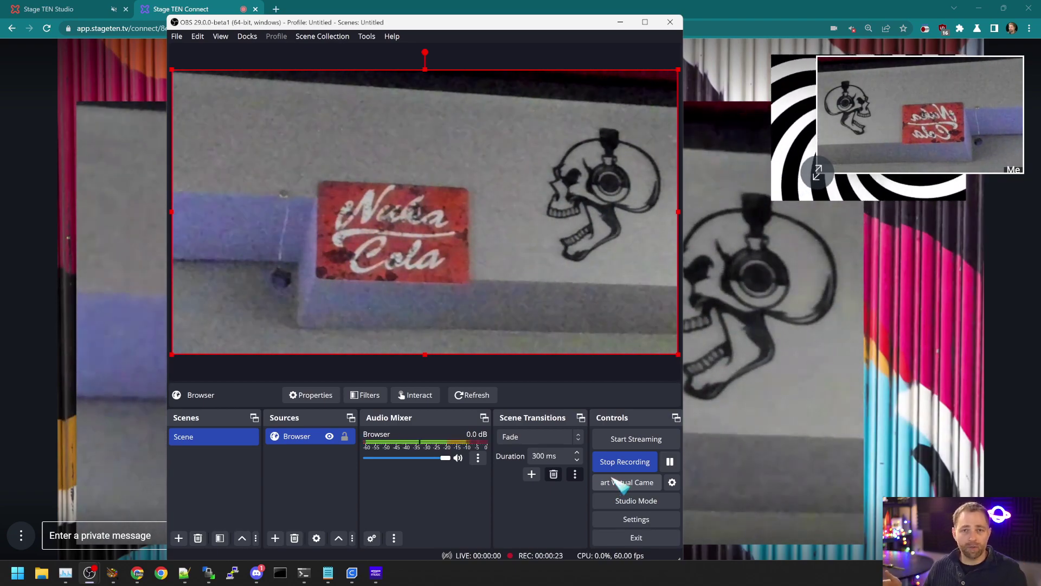
{"action": "left_click", "coordinate": [600, 460]}
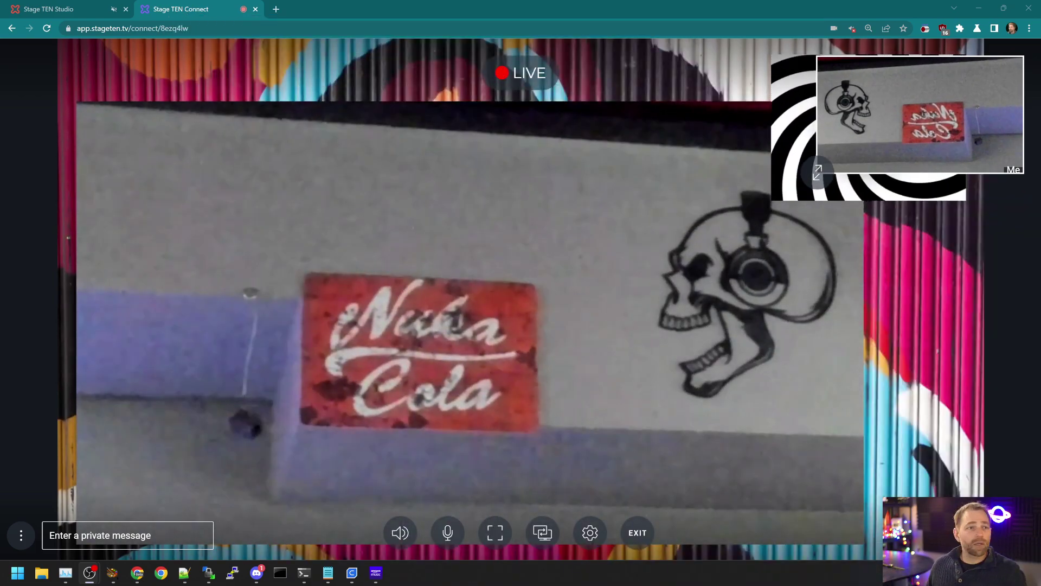
Step: Copy the participant invite link again and load it in a new browser tab
{"action": "left_click", "coordinate": [65, 9]}
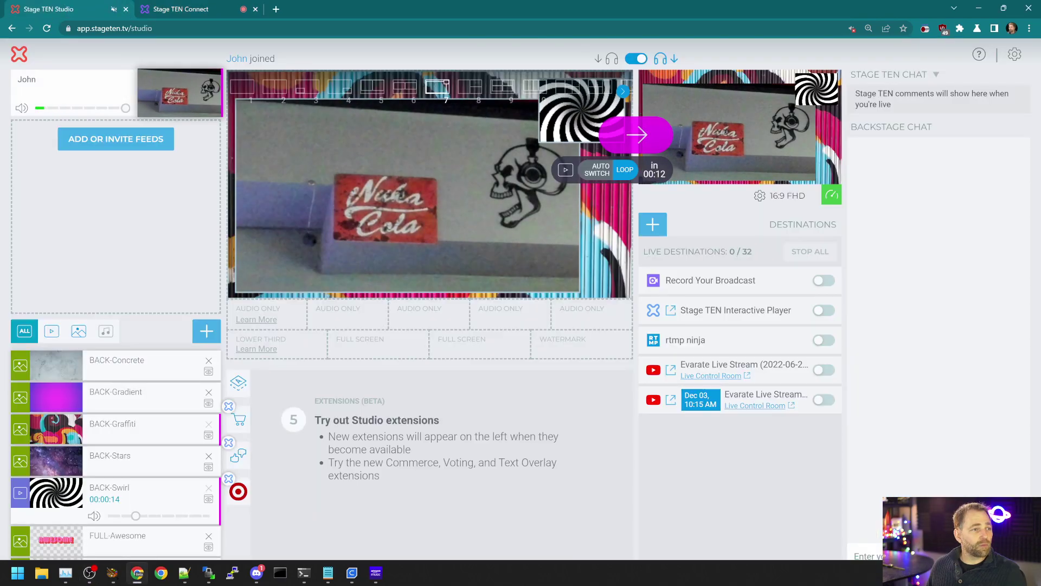
{"action": "left_click", "coordinate": [137, 143]}
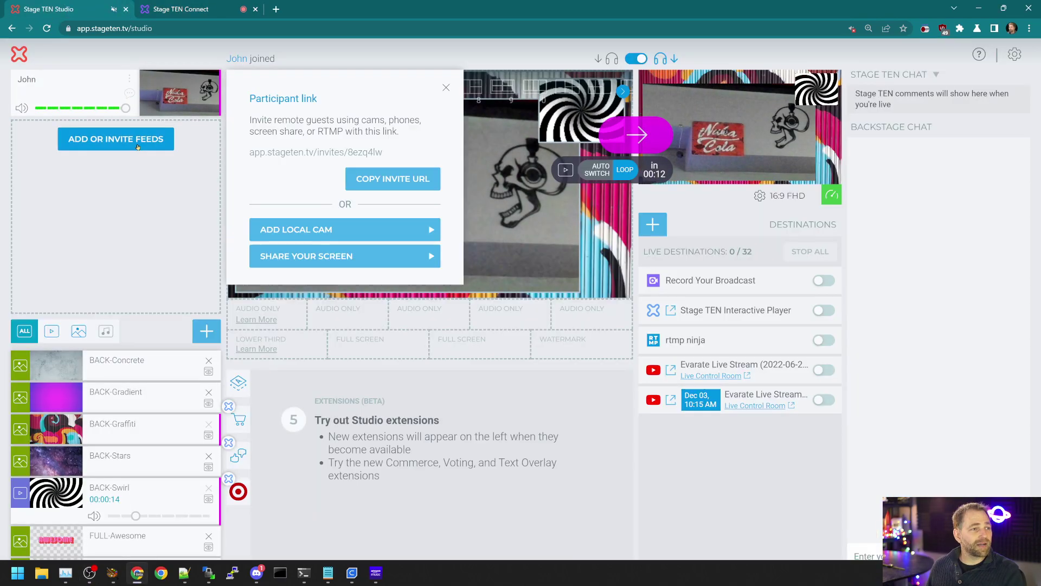
{"action": "left_click", "coordinate": [275, 9]}
{"action": "key", "text": "ctrl+v"}
{"action": "key", "text": "Return"}
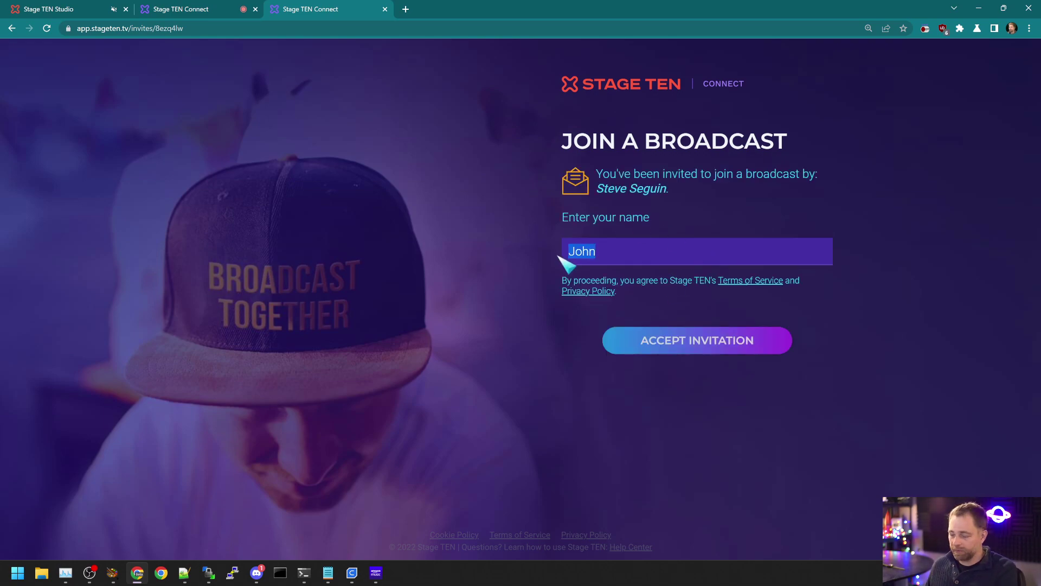
Step: Join under a guest display name as Camera & Mic, sending PolyPop Camera, then return to Studio
{"action": "type", "text": "Steve2"}
{"action": "left_click", "coordinate": [653, 343]}
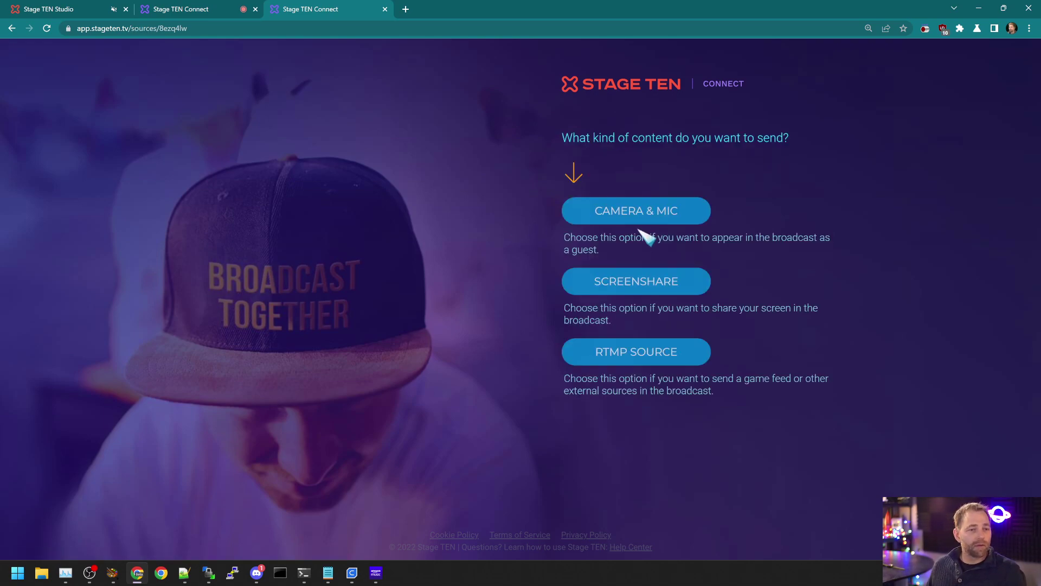
{"action": "left_click", "coordinate": [644, 218]}
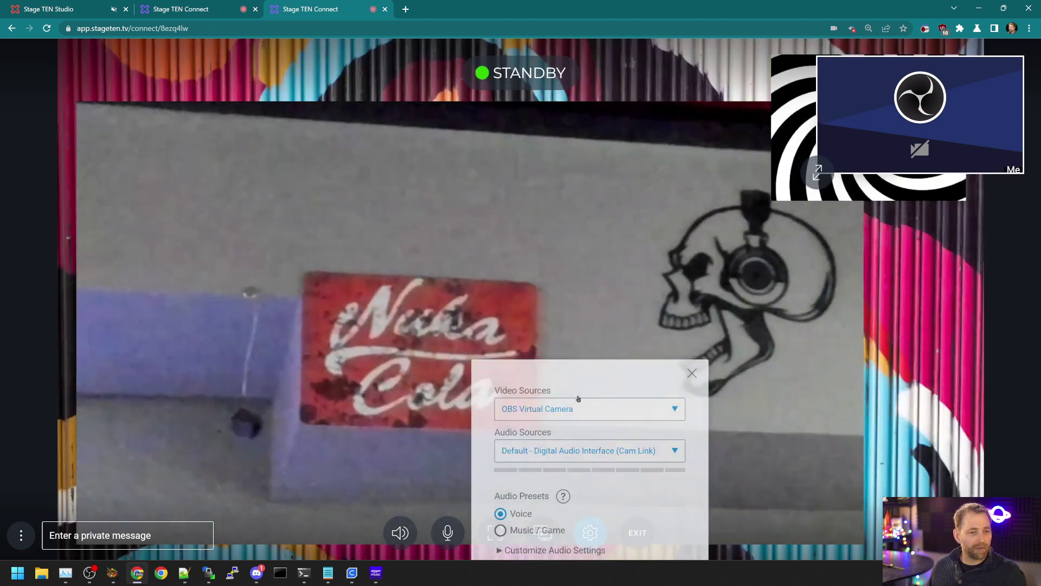
{"action": "left_click", "coordinate": [593, 338]}
{"action": "left_click", "coordinate": [558, 432]}
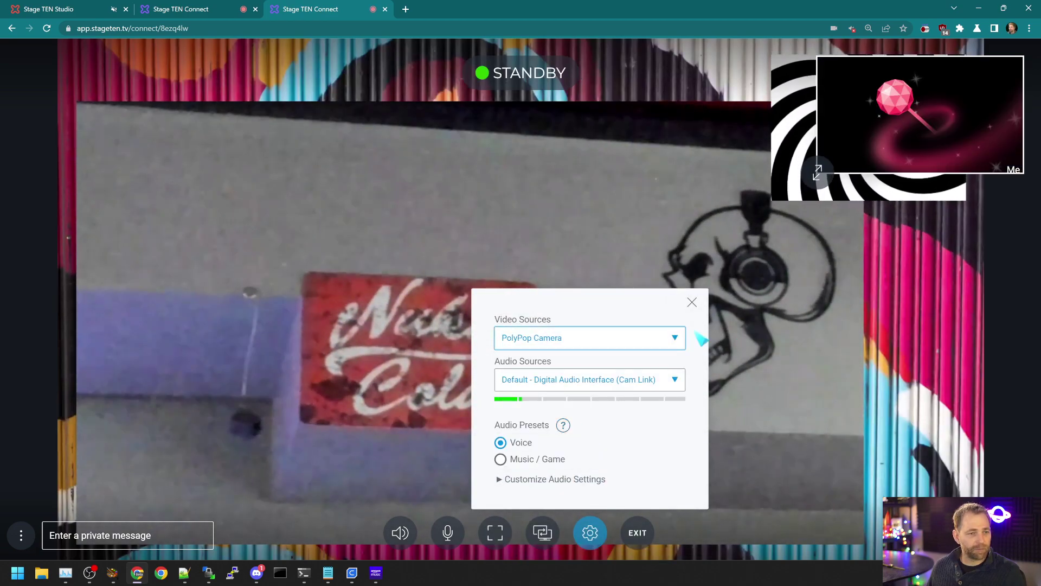
{"action": "left_click", "coordinate": [691, 302]}
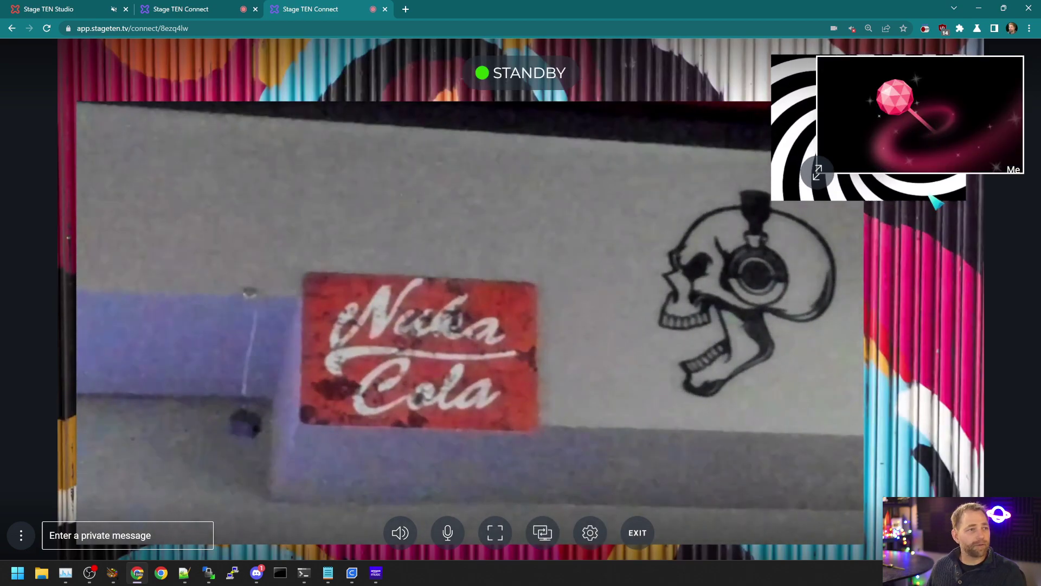
{"action": "left_click", "coordinate": [48, 9]}
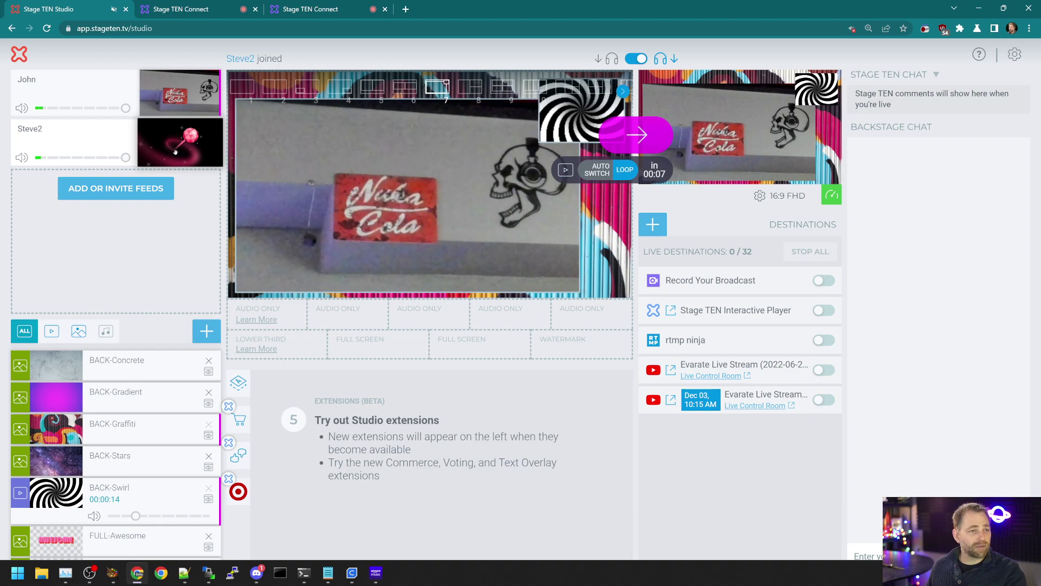
Step: Send a two-pane layout 5 with both guests live and check it from the Connect tab
{"action": "left_click", "coordinate": [175, 153]}
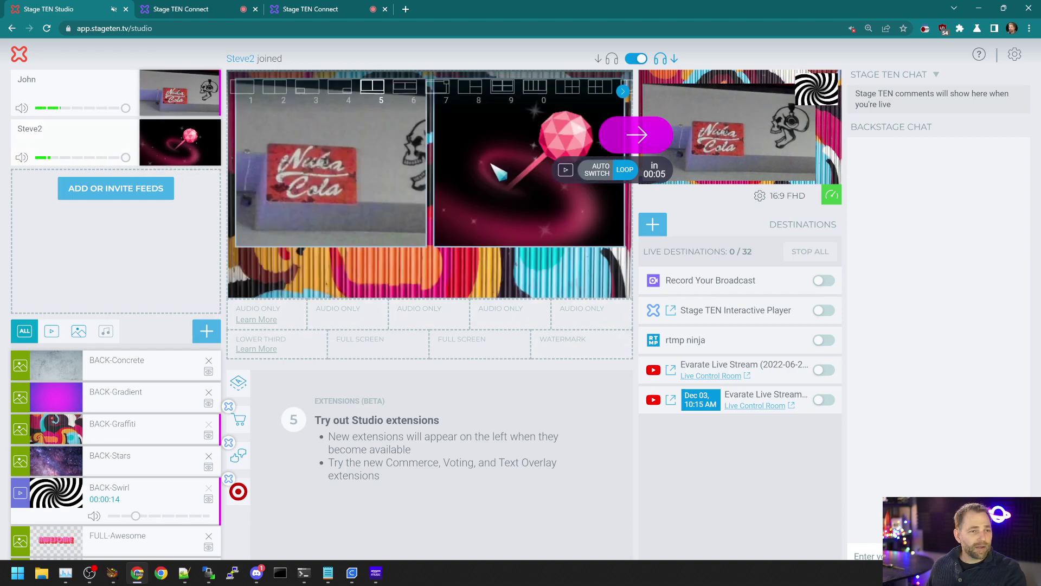
{"action": "left_click", "coordinate": [635, 135]}
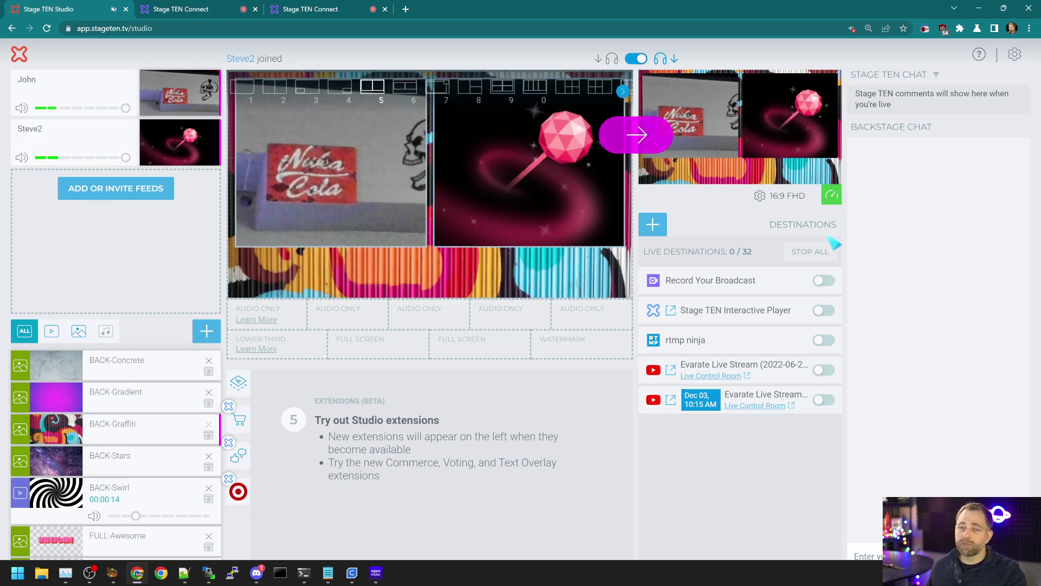
{"action": "left_click", "coordinate": [304, 10]}
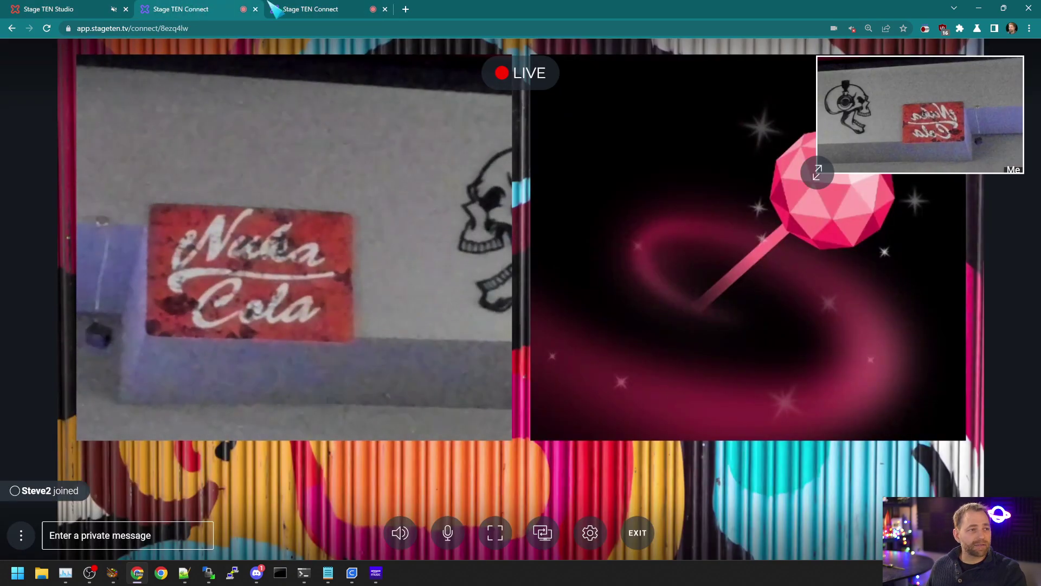
{"action": "left_click", "coordinate": [70, 9]}
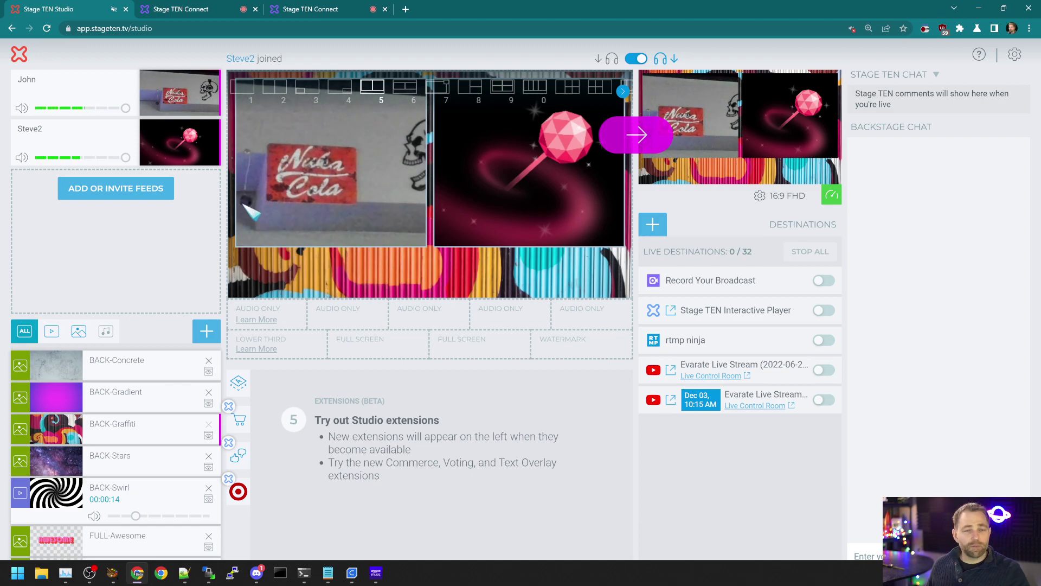
Step: Copy the second guest's solo link from its feed menu and bring OBS to the front
{"action": "scroll", "coordinate": [282, 225], "scroll_direction": "up", "scroll_amount": 6}
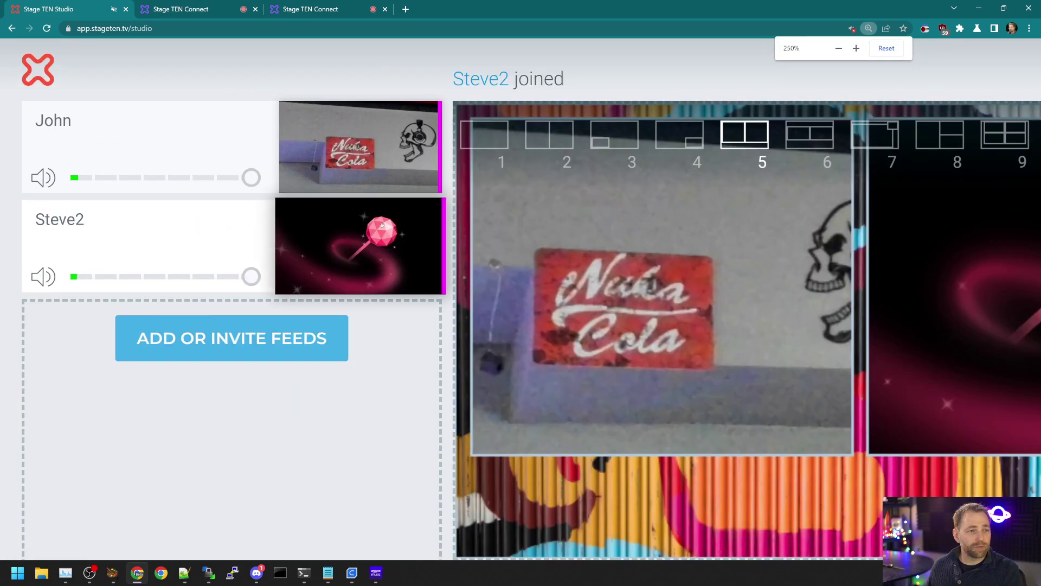
{"action": "left_click", "coordinate": [259, 218]}
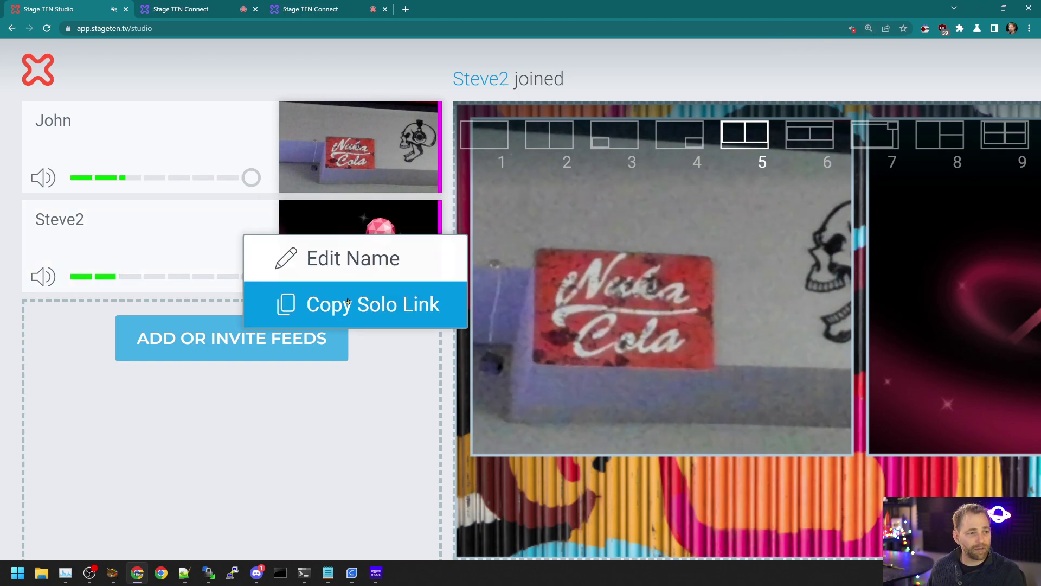
{"action": "left_click", "coordinate": [380, 304]}
{"action": "scroll", "coordinate": [634, 283], "scroll_direction": "down", "scroll_amount": 4}
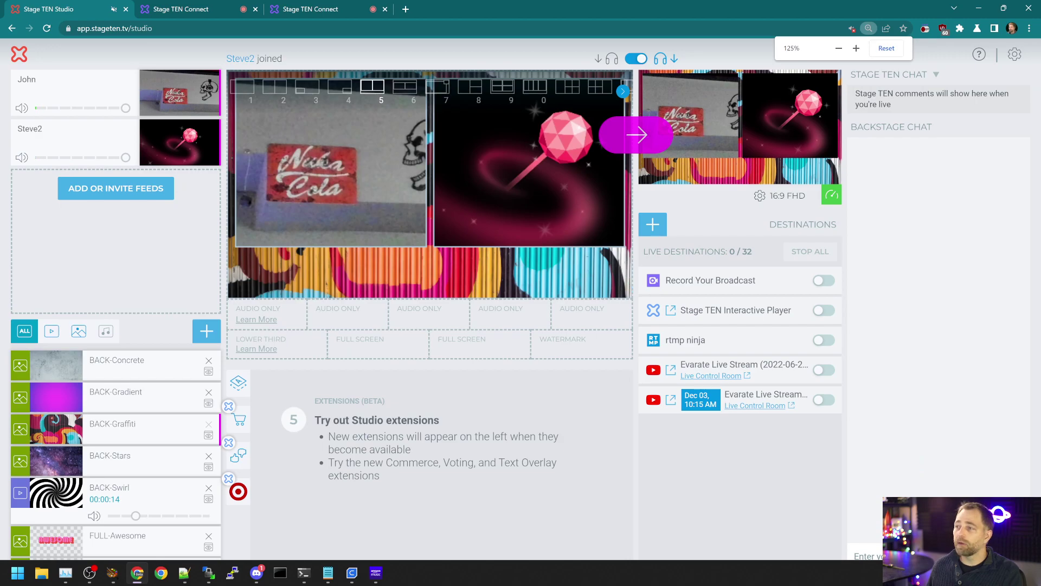
{"action": "key", "text": "alt+Tab"}
Step: Maximize OBS and add a second Browser source to the scene
{"action": "double_click", "coordinate": [337, 136]}
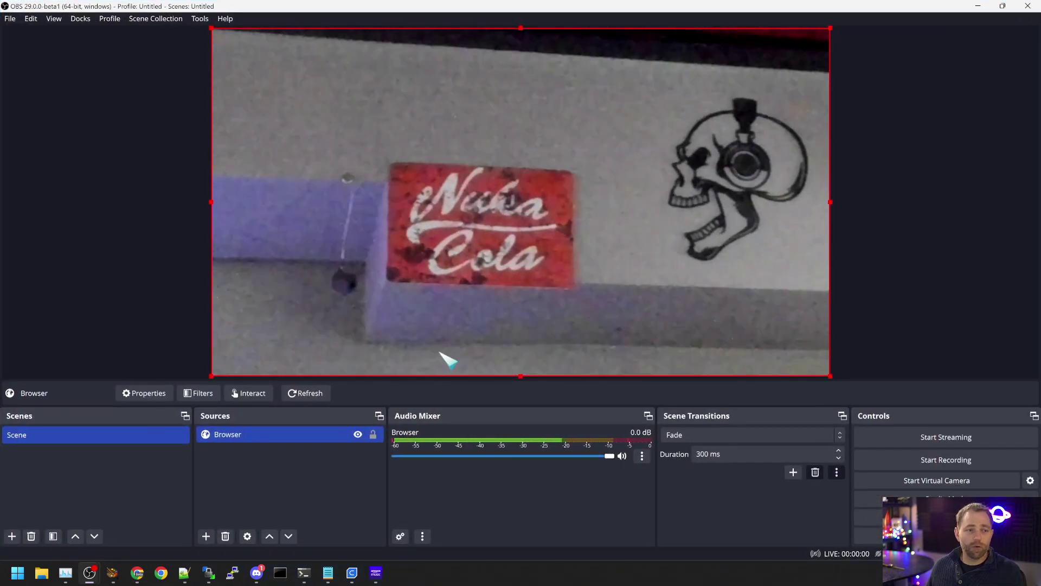
{"action": "left_click", "coordinate": [207, 536]}
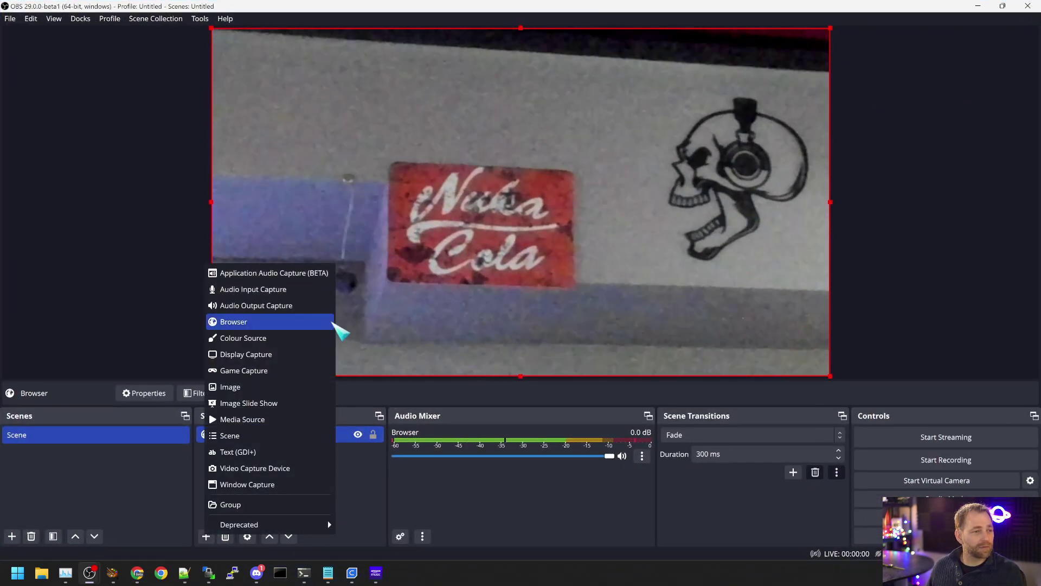
{"action": "left_click", "coordinate": [329, 324]}
{"action": "left_click", "coordinate": [545, 347]}
Step: Give the new browser source the pasted solo viewer URL, 1920×1080 size and OBS-controlled audio
{"action": "triple_click", "coordinate": [423, 301]}
{"action": "key", "text": "ctrl+v"}
{"action": "key", "text": "Tab"}
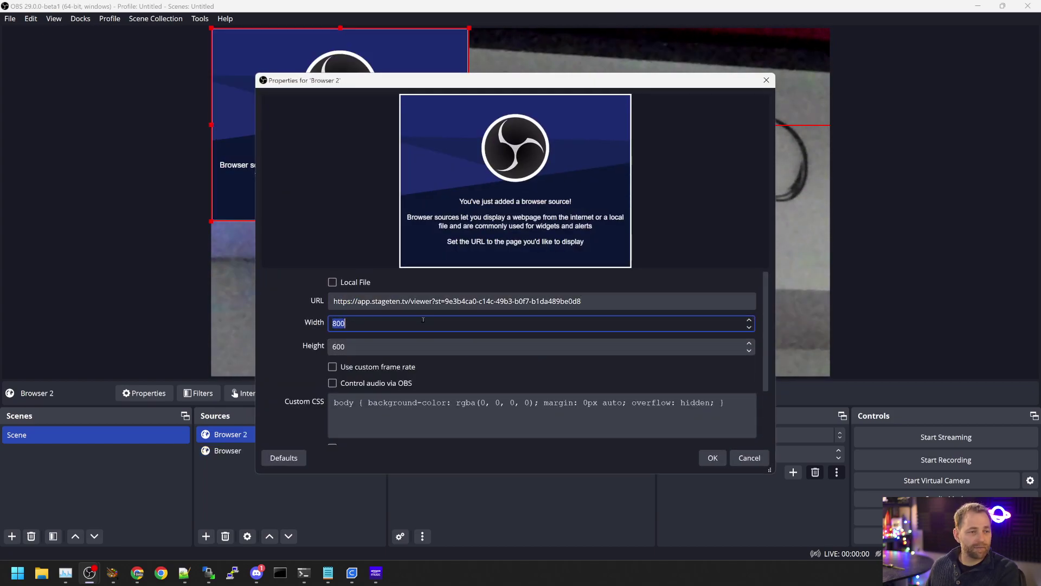
{"action": "type", "text": "1920"}
{"action": "key", "text": "Tab"}
{"action": "type", "text": "1080"}
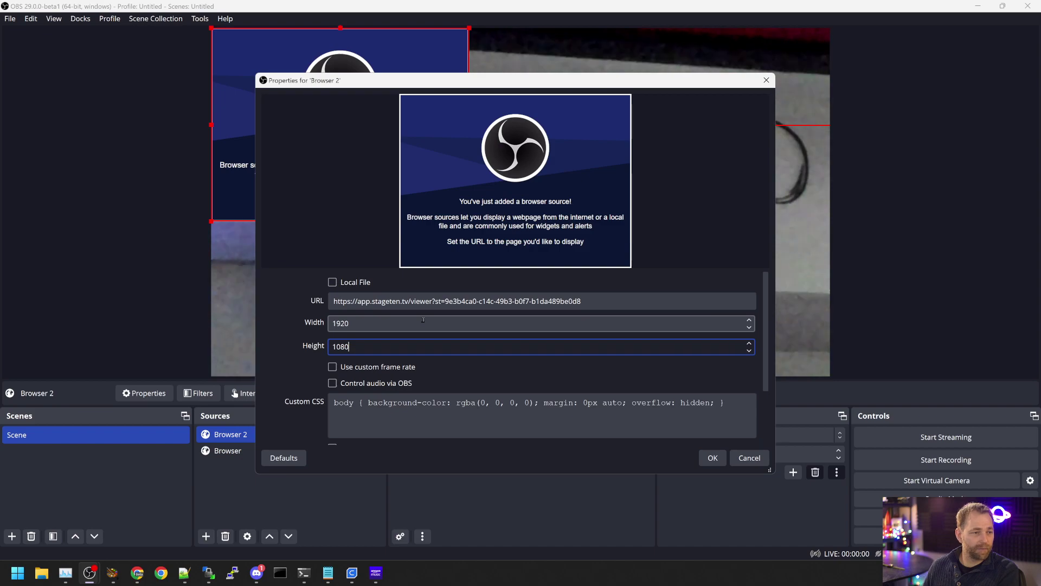
{"action": "left_click", "coordinate": [369, 383]}
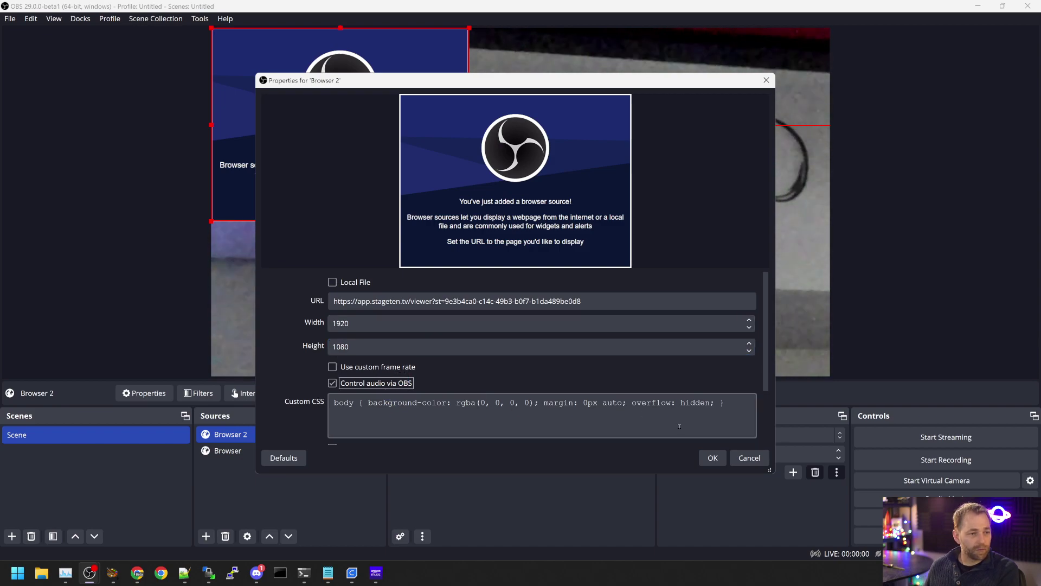
{"action": "left_click", "coordinate": [712, 458]}
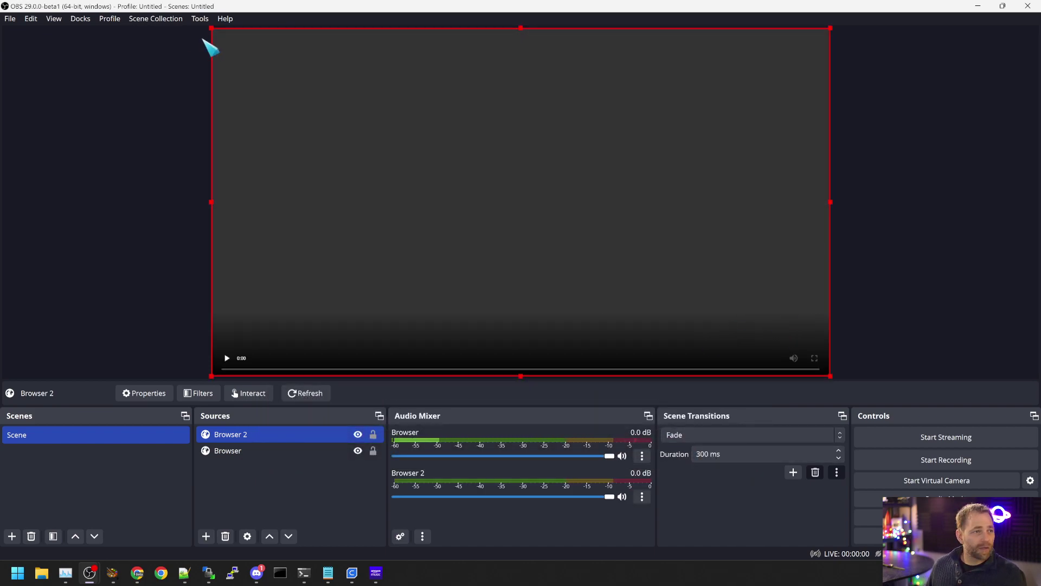
Step: Shrink both browser sources, placing the second guest on the right and the webcam on the left
{"action": "left_click_drag", "start_coordinate": [212, 29], "coordinate": [553, 207]}
{"action": "left_click_drag", "start_coordinate": [603, 253], "coordinate": [596, 161]}
{"action": "left_click", "coordinate": [372, 148]}
{"action": "left_click_drag", "start_coordinate": [210, 27], "coordinate": [574, 227]}
{"action": "left_click_drag", "start_coordinate": [674, 319], "coordinate": [354, 227]}
{"action": "left_click", "coordinate": [873, 242]}
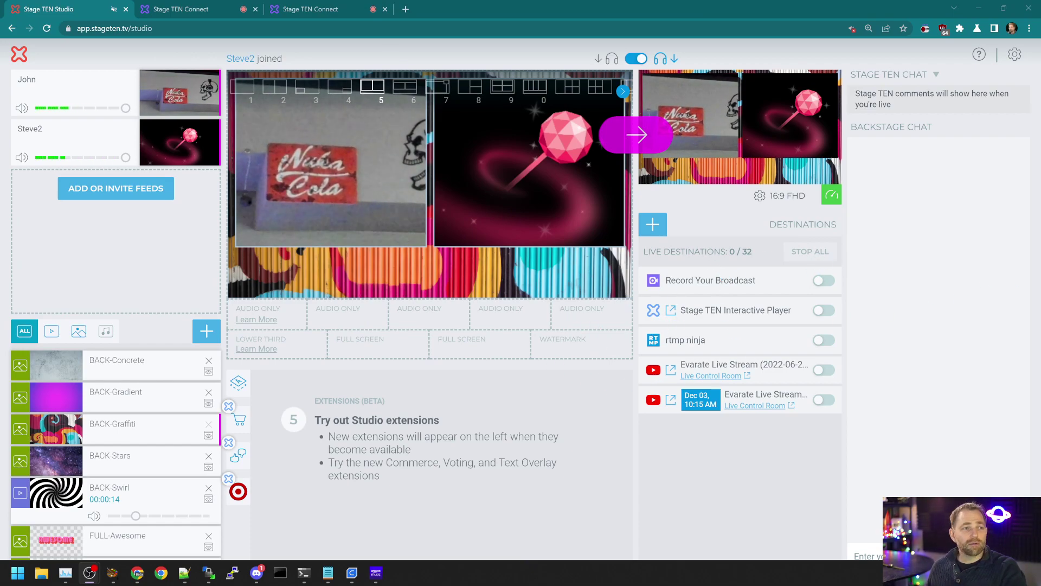
Step: Check the third Stage TEN Connect tab's live guest view, then return to the Stage TEN Studio tab
{"action": "left_click", "coordinate": [333, 10]}
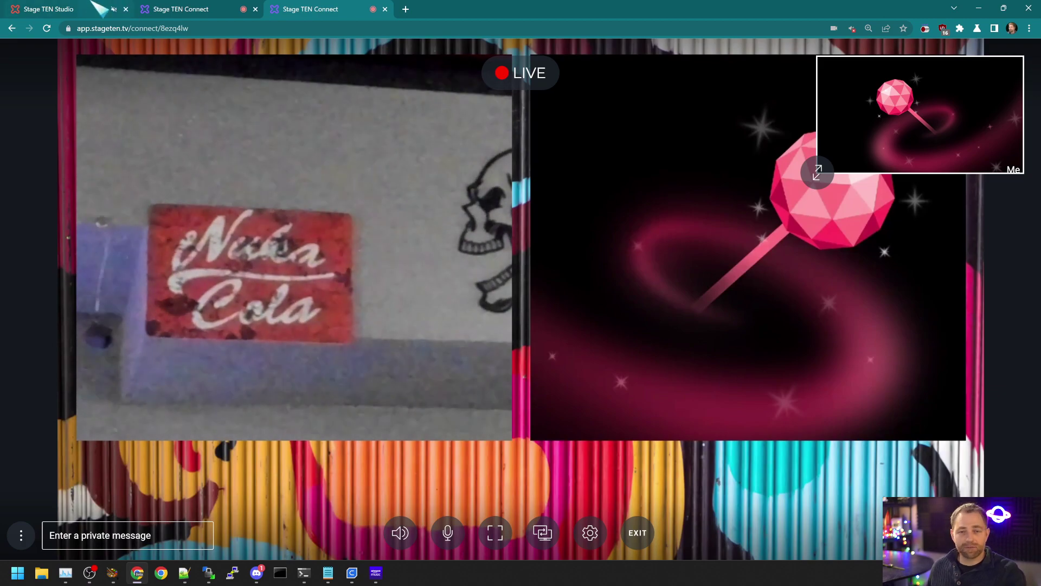
{"action": "left_click", "coordinate": [87, 10]}
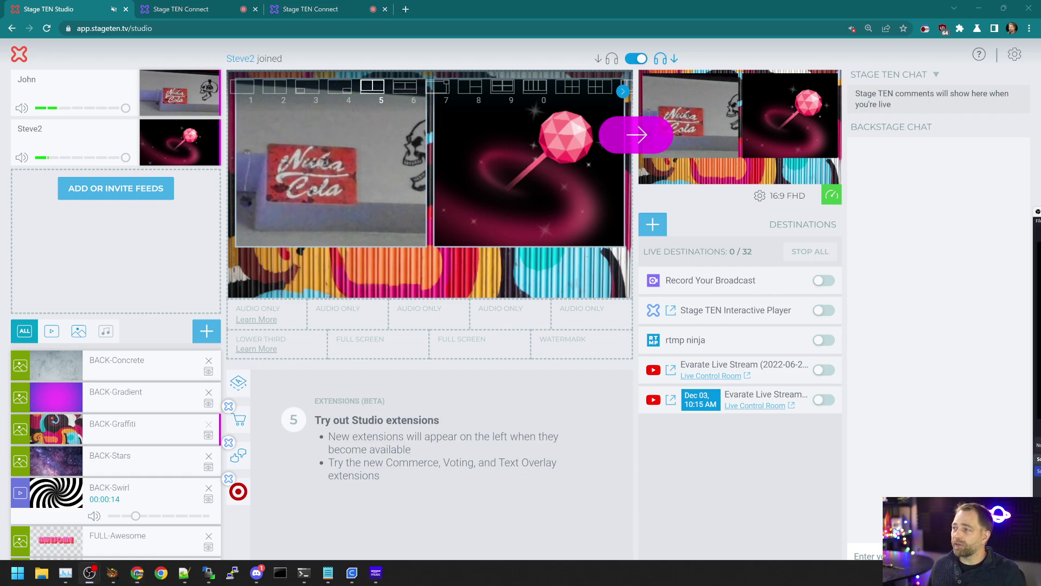
Step: Bring OBS forward, reposition its window, and make a brief start-and-stop recording of the composite
{"action": "key", "text": "alt+Tab"}
{"action": "left_click_drag", "start_coordinate": [763, 94], "coordinate": [749, 87]}
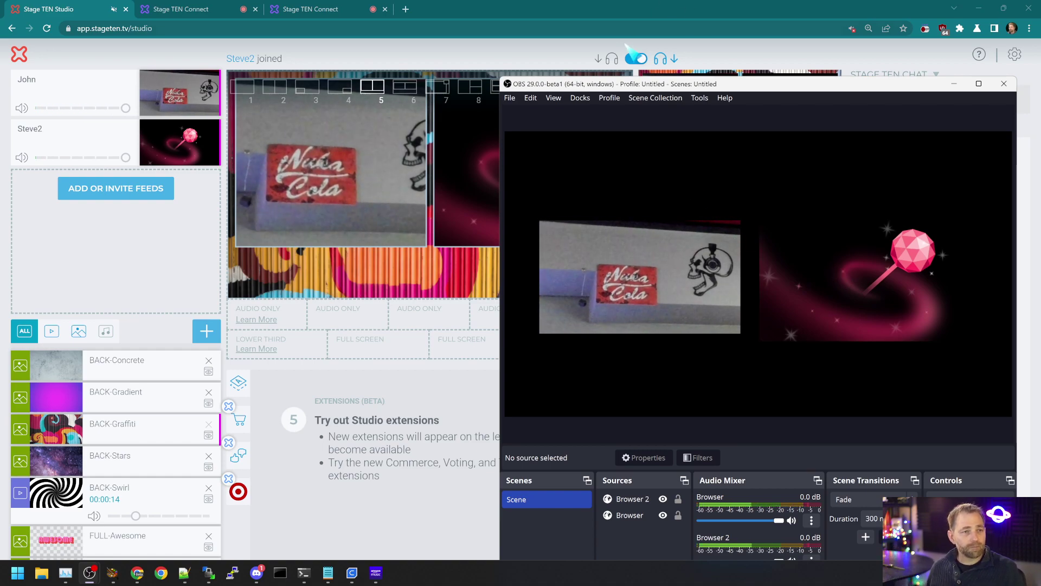
{"action": "left_click_drag", "start_coordinate": [630, 90], "coordinate": [503, 78]}
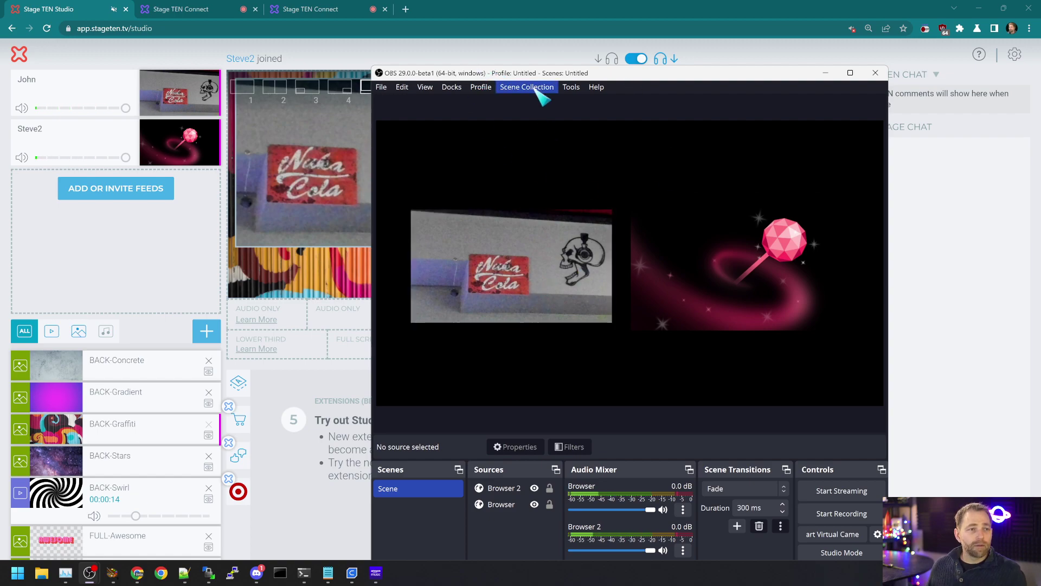
{"action": "left_click_drag", "start_coordinate": [532, 78], "coordinate": [545, 45]}
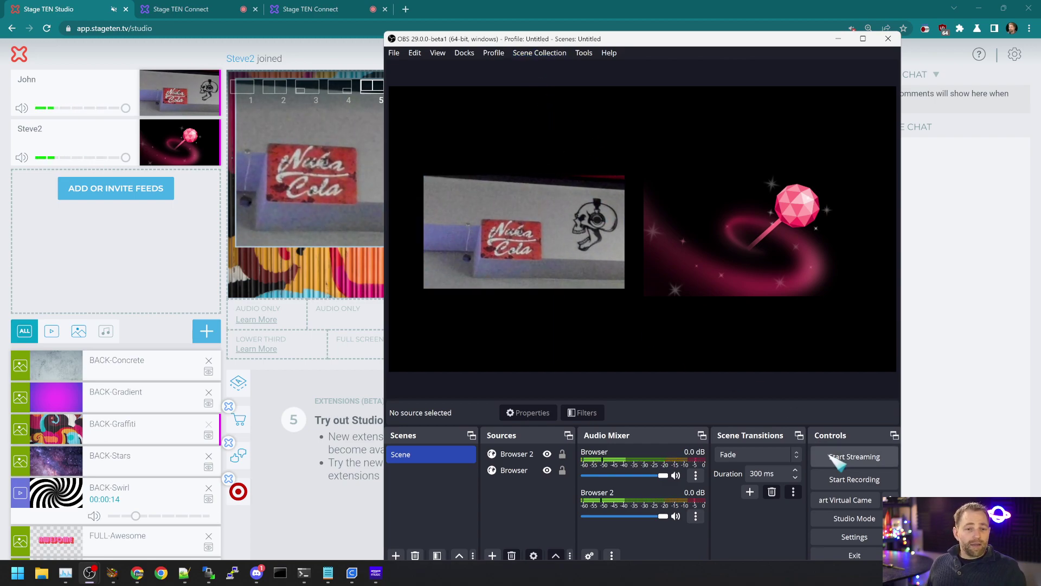
{"action": "left_click", "coordinate": [849, 479]}
{"action": "left_click", "coordinate": [856, 480]}
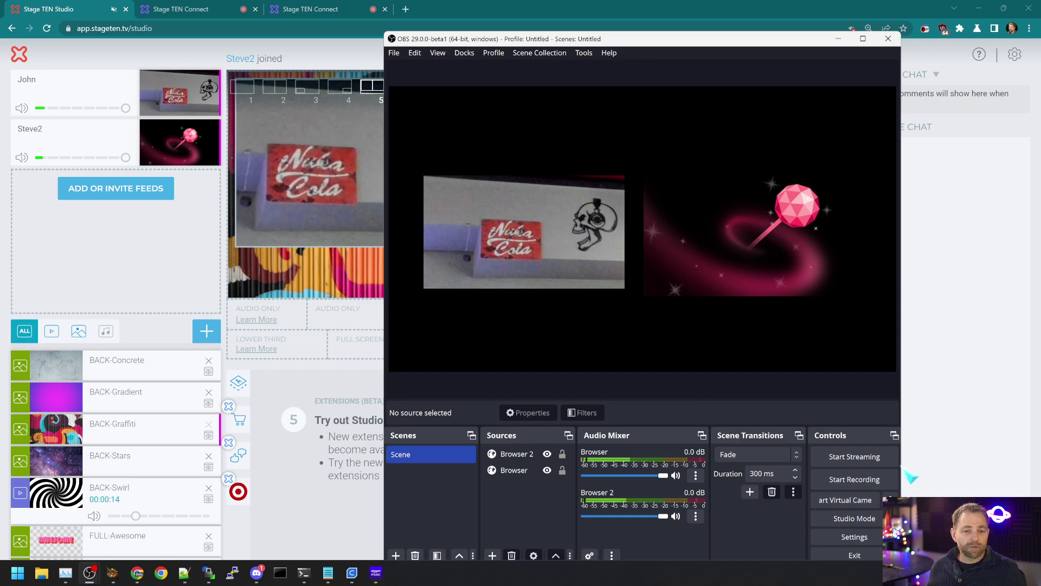
Step: Widen OBS, start its Virtual Camera, then switch back to the Stage TEN studio page
{"action": "left_click_drag", "start_coordinate": [900, 470], "coordinate": [992, 462]}
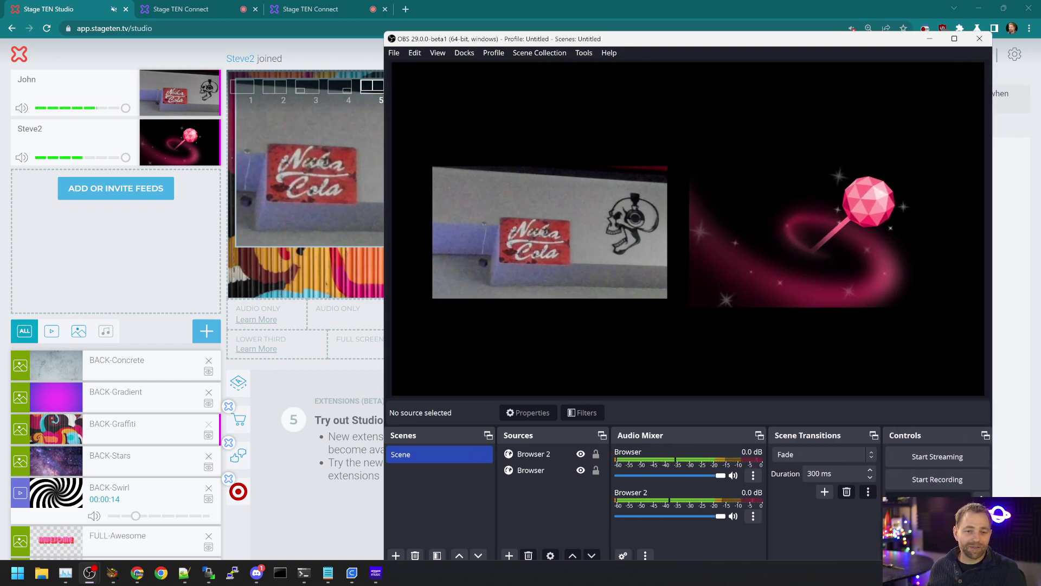
{"action": "left_click", "coordinate": [928, 502]}
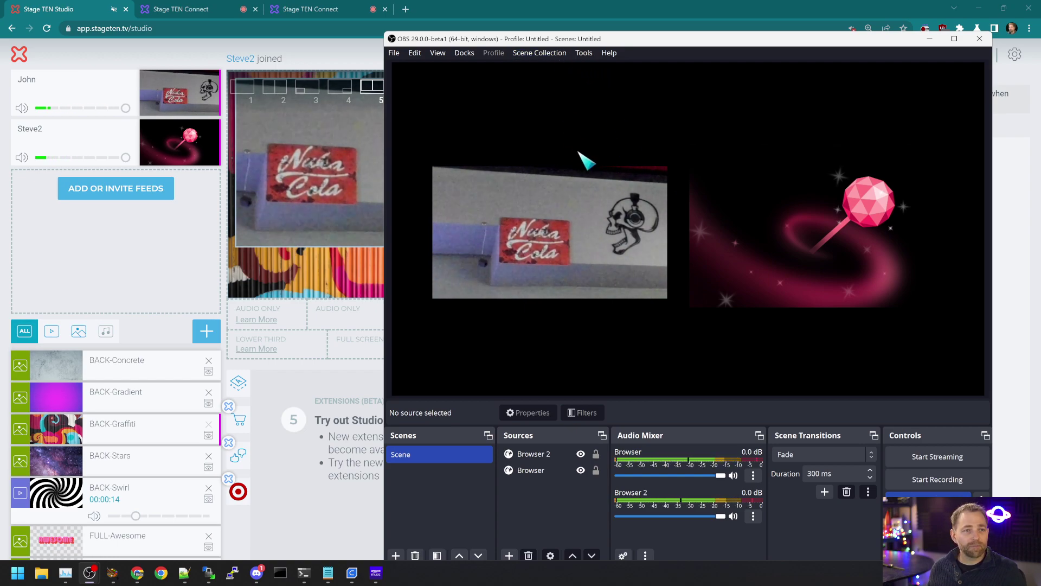
{"action": "left_click_drag", "start_coordinate": [624, 40], "coordinate": [549, 10]}
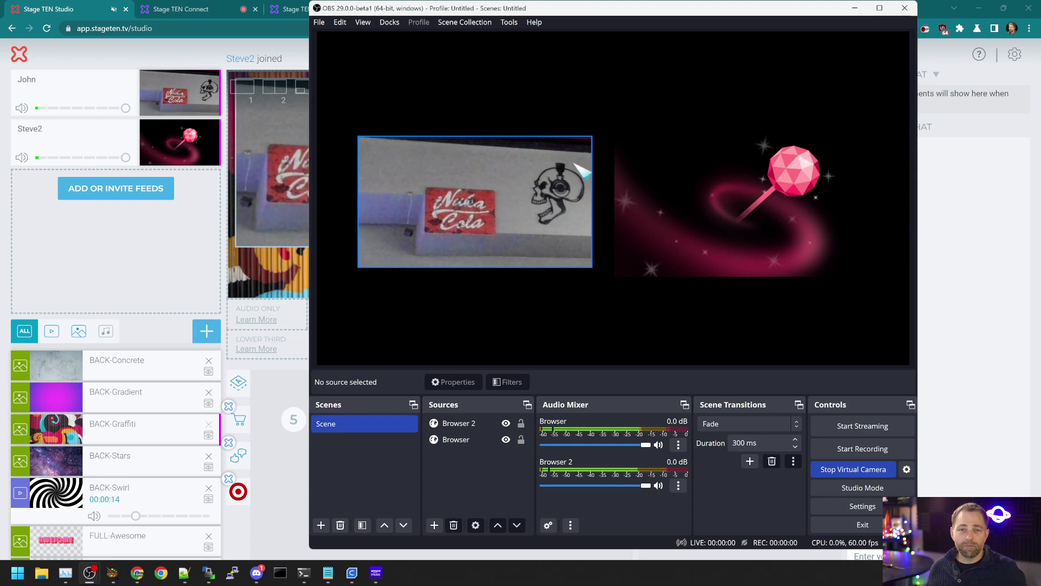
{"action": "key", "text": "alt+Tab"}
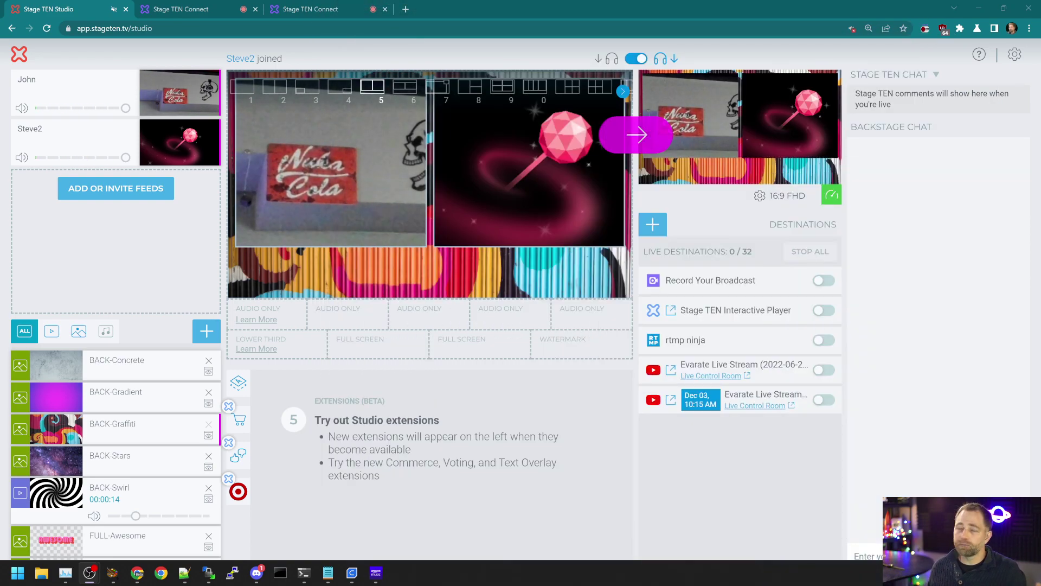
Step: Add OBS Virtual Camera as a local cam feed, place it on the stage, and pick layout 1
{"action": "left_click", "coordinate": [110, 194]}
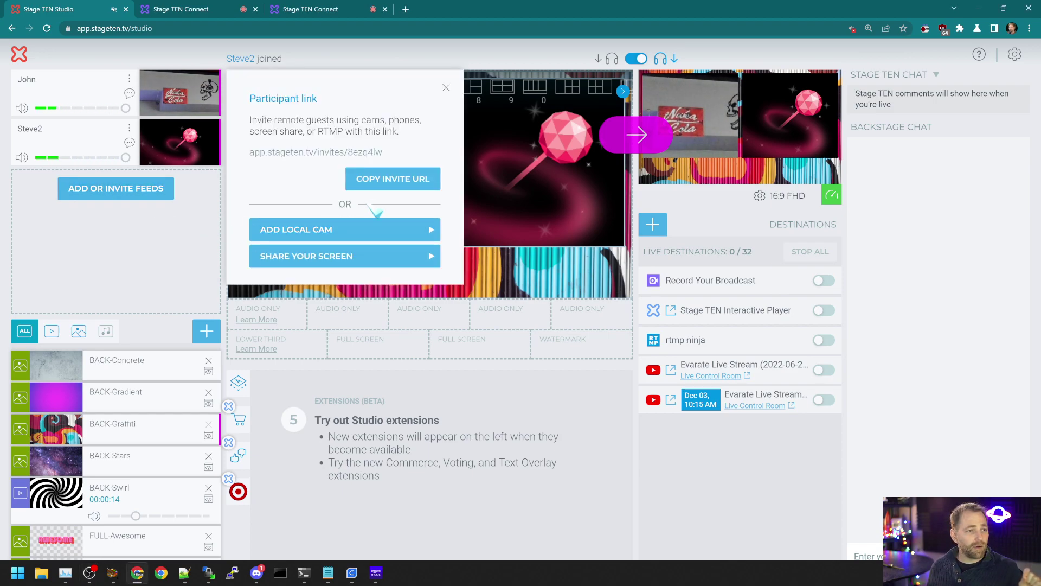
{"action": "left_click", "coordinate": [345, 230]}
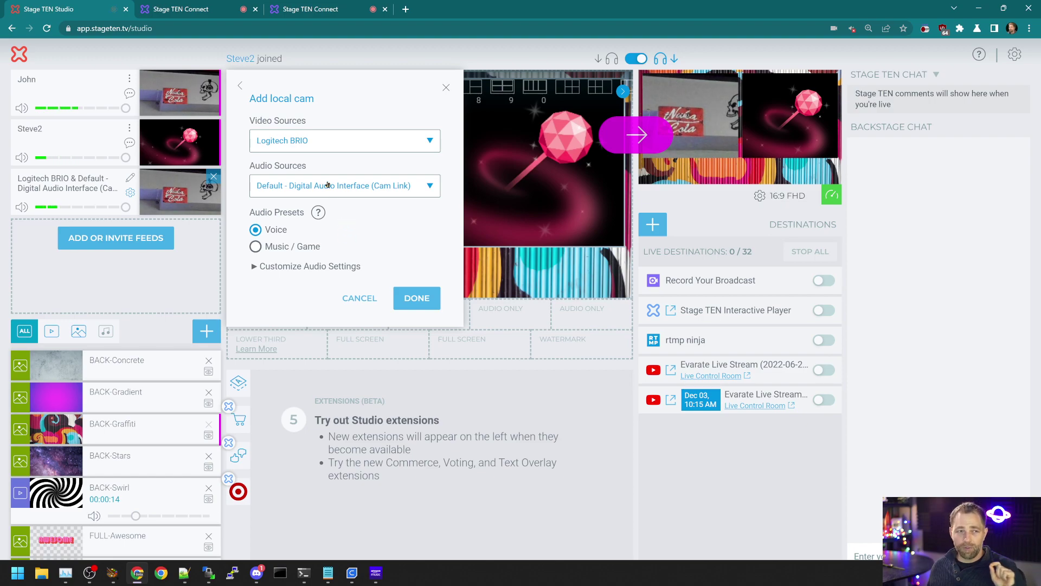
{"action": "left_click", "coordinate": [333, 139]}
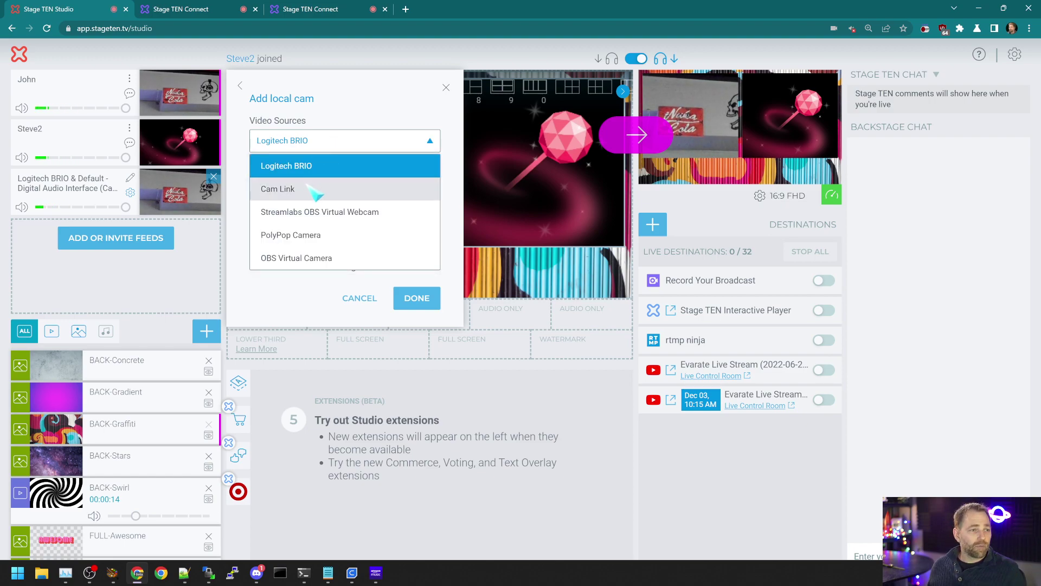
{"action": "left_click", "coordinate": [325, 258]}
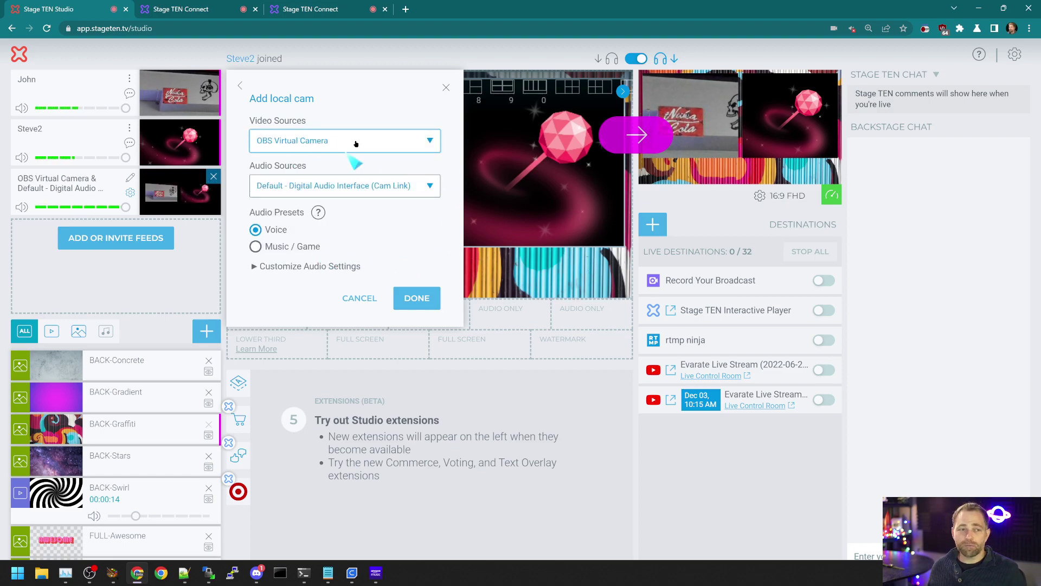
{"action": "left_click", "coordinate": [417, 298]}
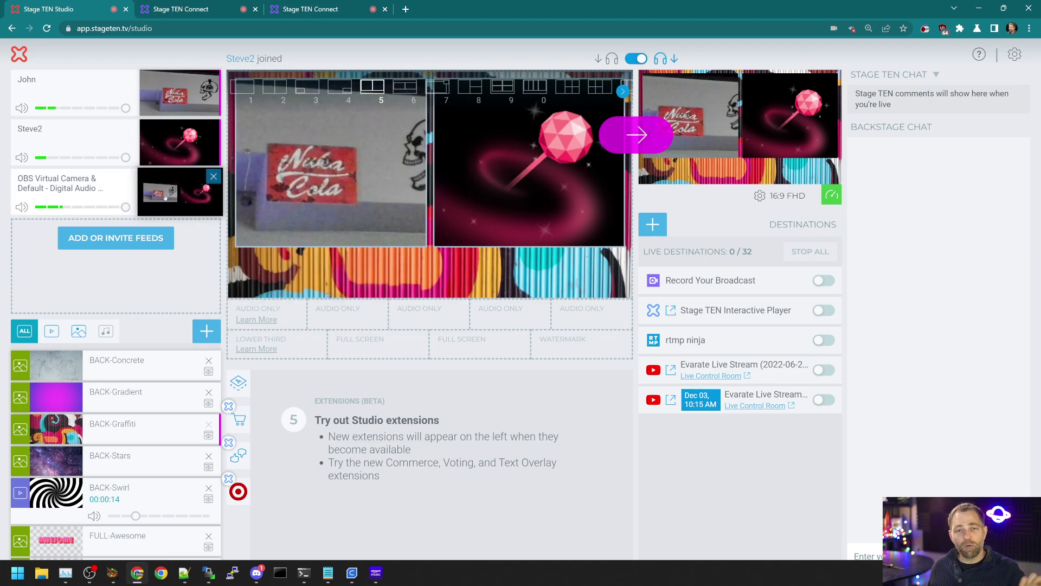
{"action": "mouse_move", "coordinate": [165, 197]}
{"action": "left_mouse_down"}
{"action": "mouse_move", "coordinate": [374, 157]}
{"action": "mouse_move", "coordinate": [420, 163]}
{"action": "mouse_move", "coordinate": [145, 202]}
{"action": "left_mouse_up"}
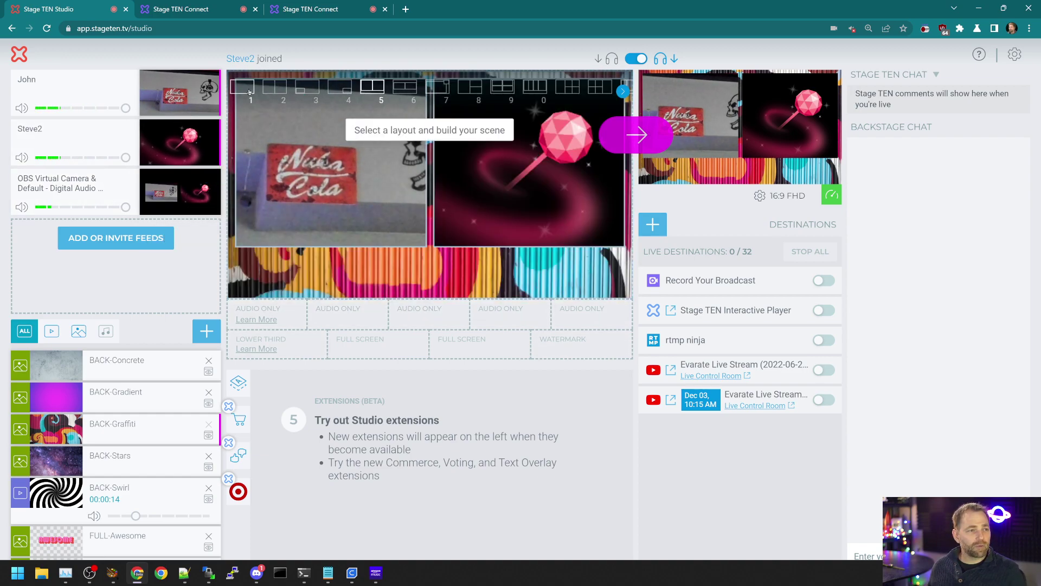
{"action": "left_click", "coordinate": [248, 91]}
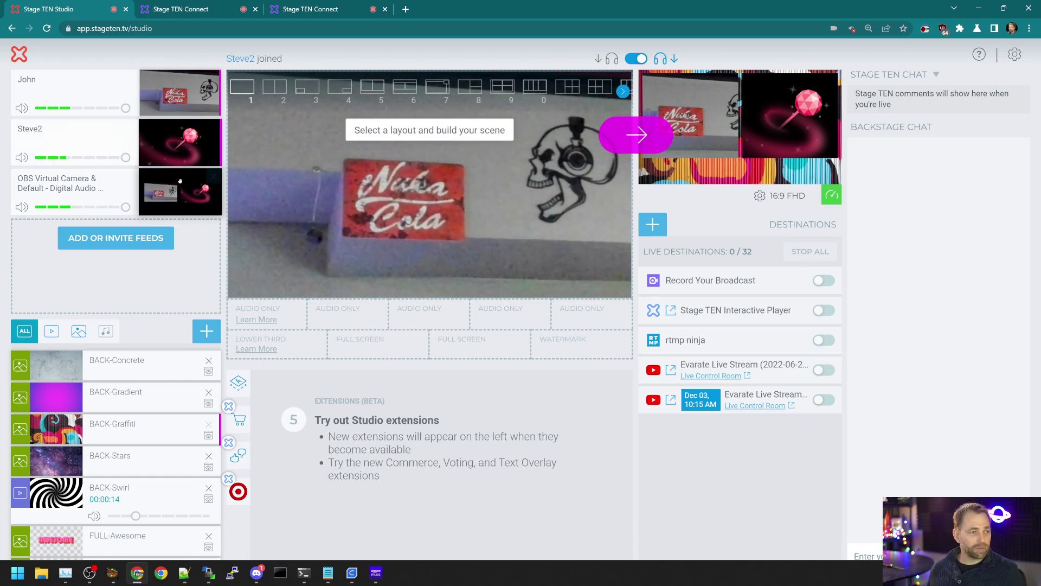
Step: Place the OBS feed full-frame on the stage, send it to program output, and bring OBS back up
{"action": "left_click_drag", "start_coordinate": [179, 195], "coordinate": [393, 239]}
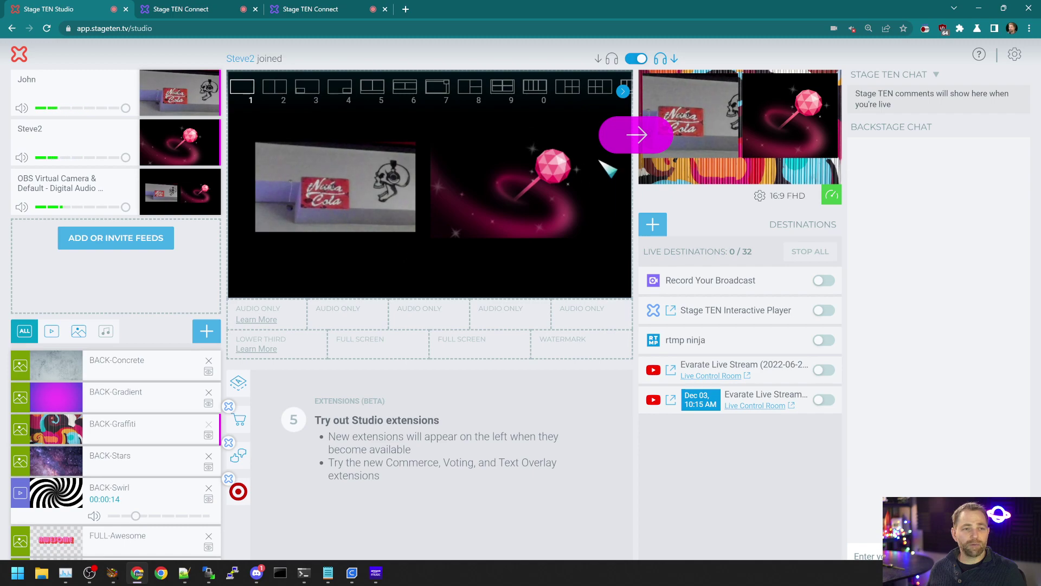
{"action": "left_click", "coordinate": [635, 134]}
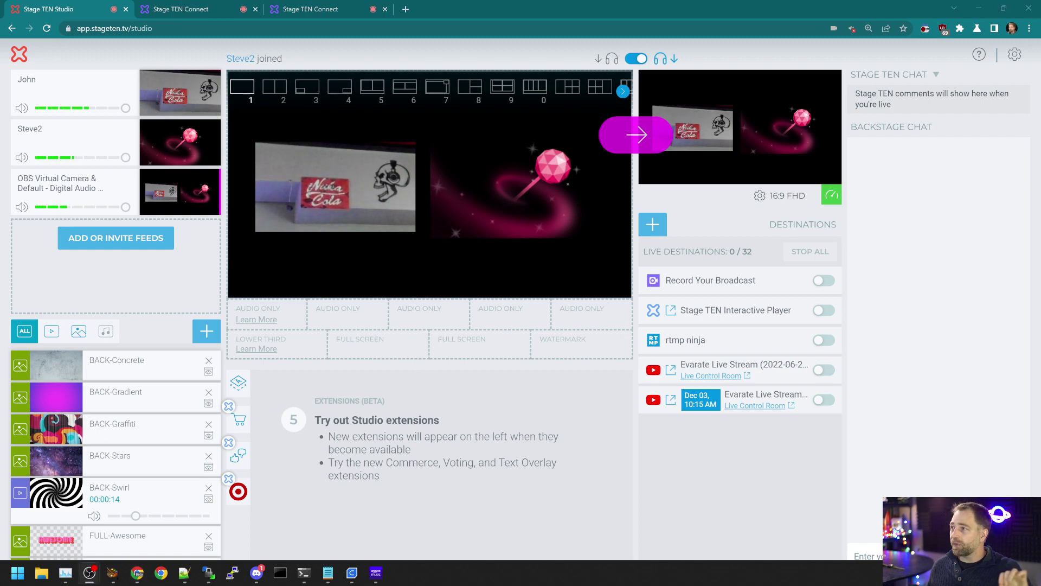
{"action": "left_click", "coordinate": [90, 572]}
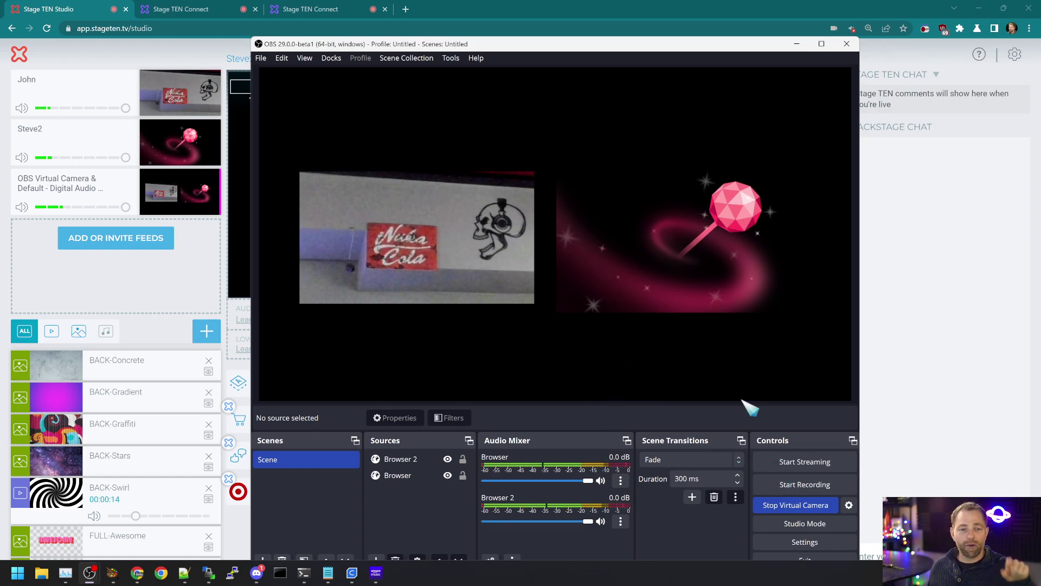
Step: Move OBS aside and view the second Stage TEN Connect tab's guest page
{"action": "left_click_drag", "start_coordinate": [515, 45], "coordinate": [1009, 165]}
{"action": "left_click", "coordinate": [454, 238]}
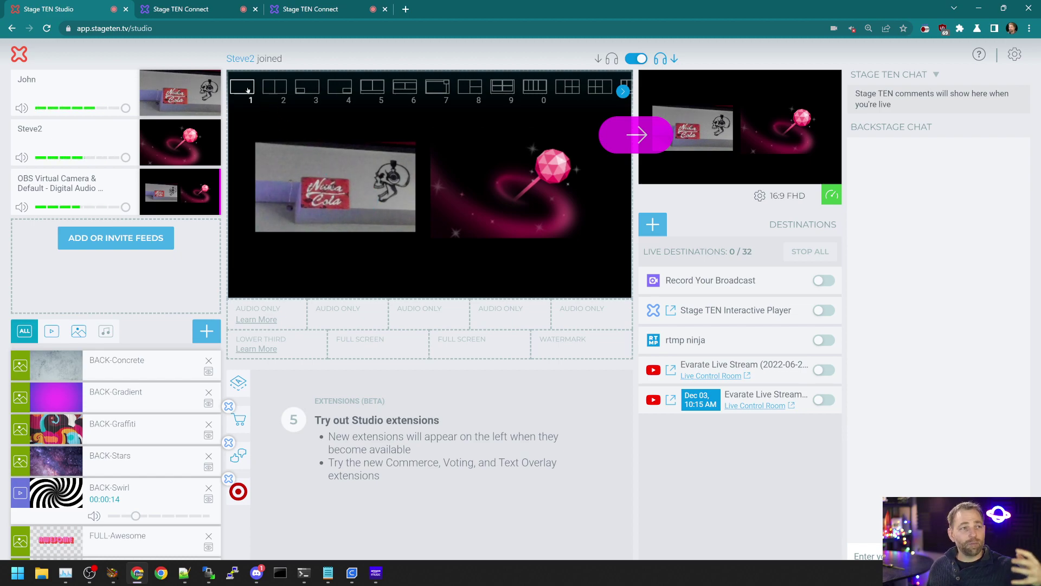
{"action": "left_click", "coordinate": [192, 8]}
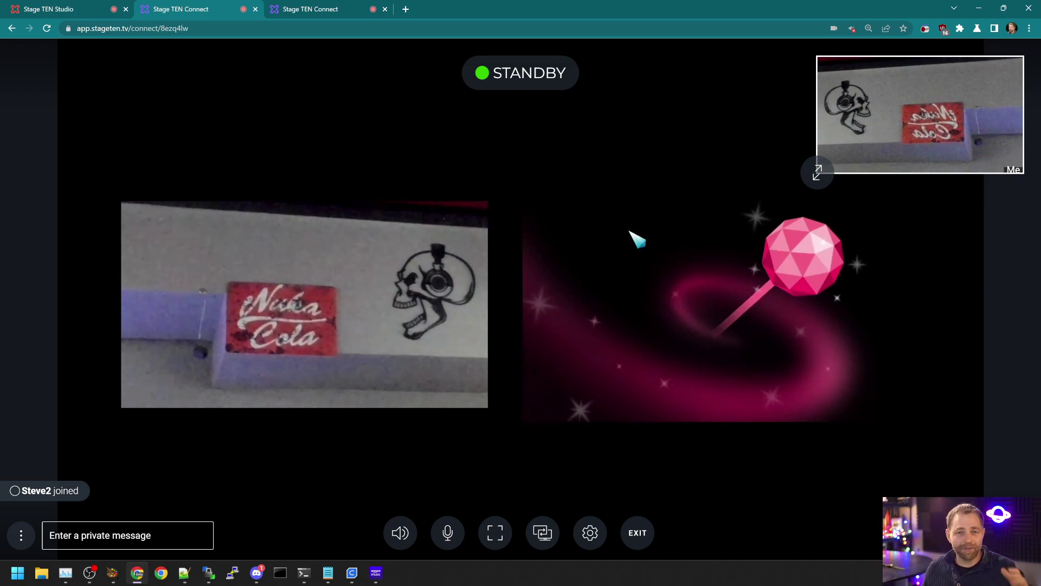
Step: Return to the studio tab, then toggle between OBS and the studio dashboard, repositioning the OBS window
{"action": "left_click", "coordinate": [49, 9]}
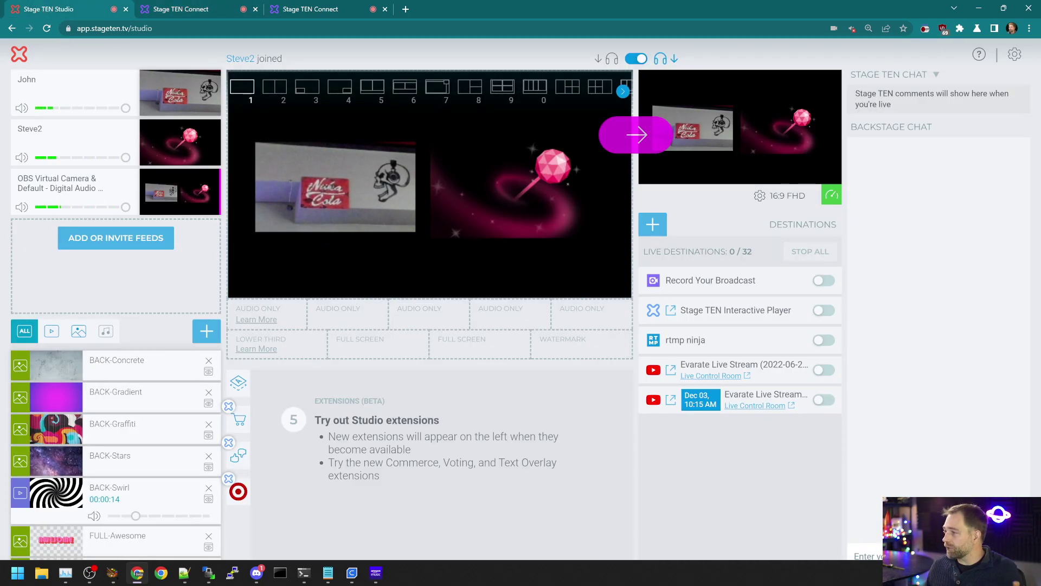
{"action": "key", "text": "alt+Tab"}
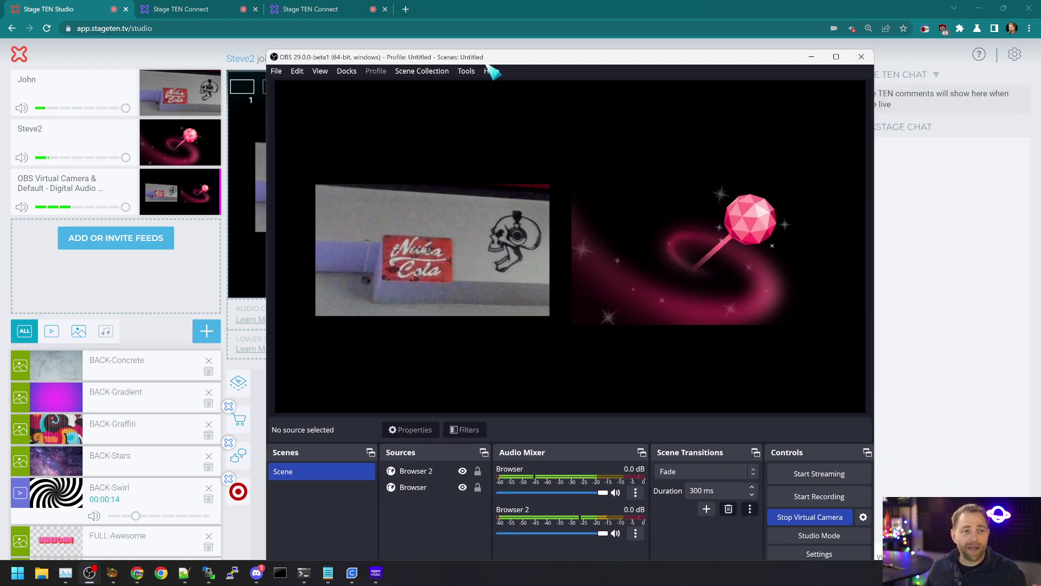
{"action": "left_click_drag", "start_coordinate": [480, 59], "coordinate": [449, 14]}
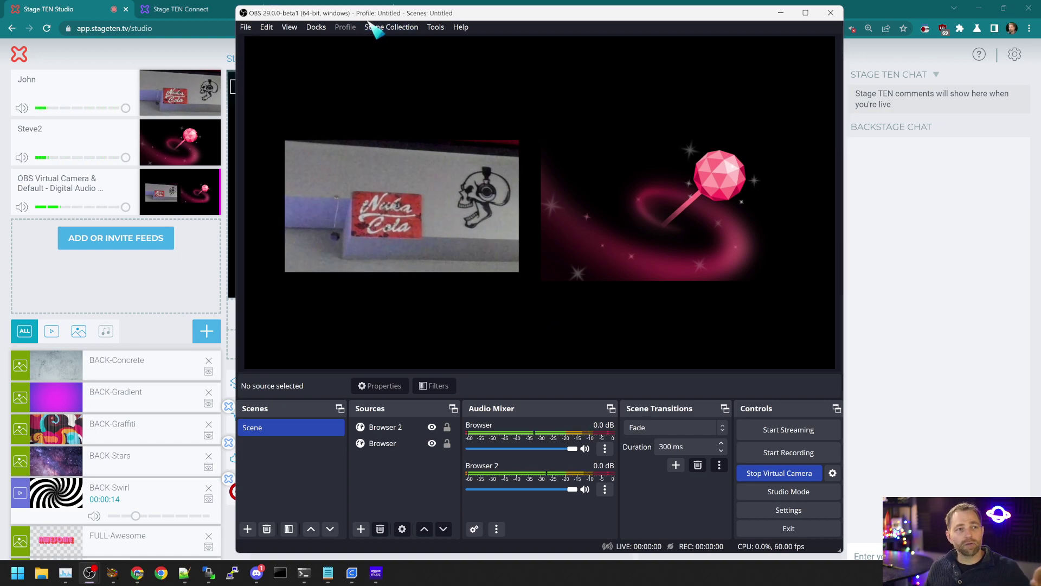
{"action": "key", "text": "alt+Tab"}
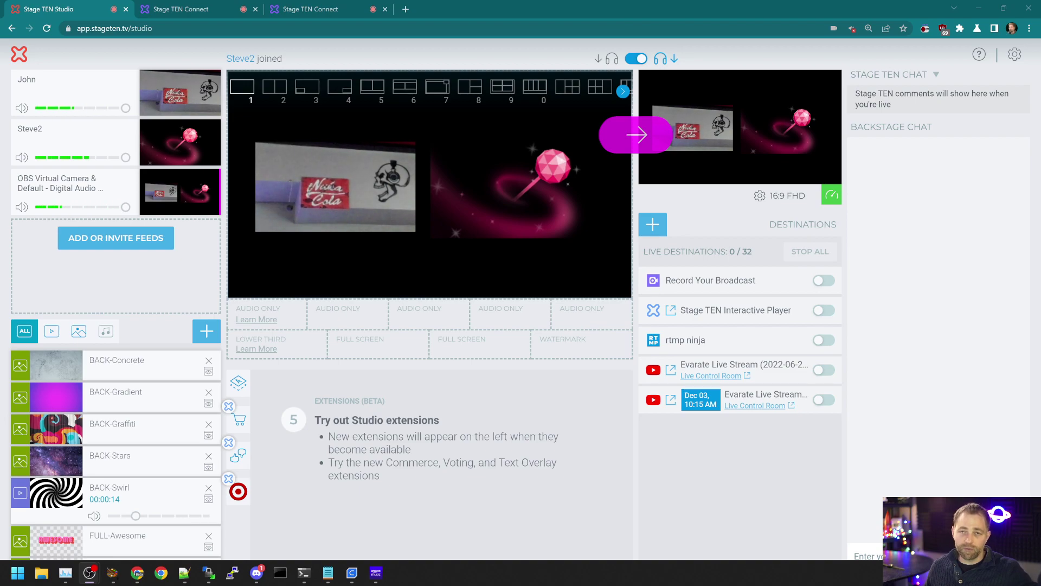
{"action": "key", "text": "alt+Tab"}
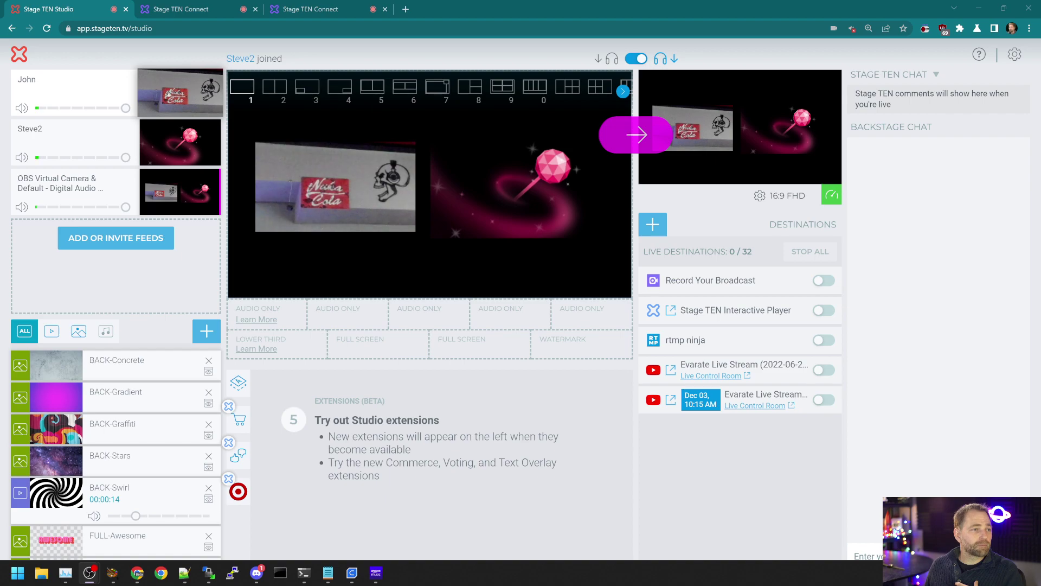
Step: Drop John's and Steve2's feeds into the two AUDIO ONLY slots under the stage
{"action": "left_click_drag", "start_coordinate": [179, 92], "coordinate": [349, 315]}
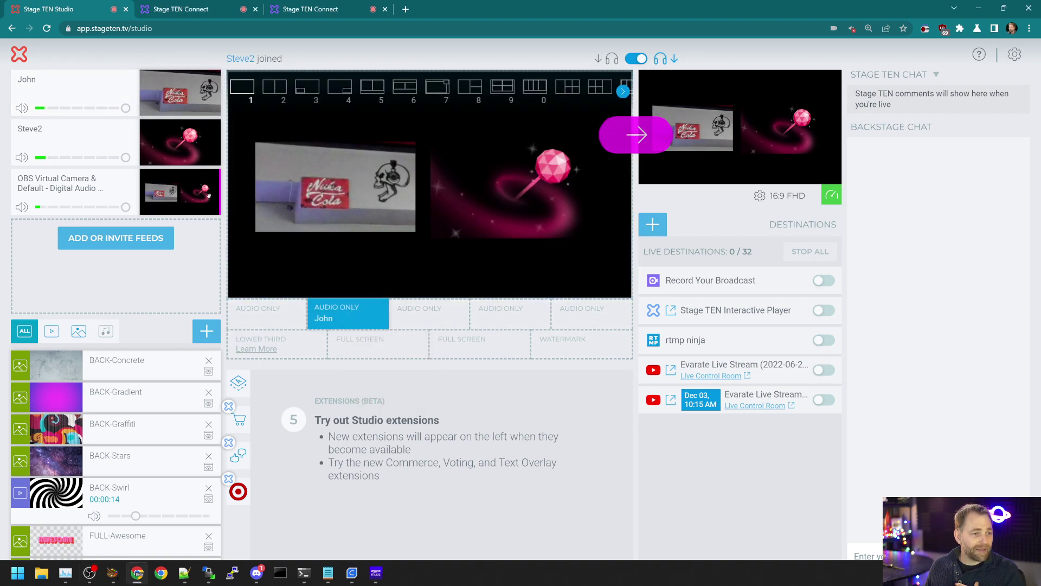
{"action": "left_click_drag", "start_coordinate": [182, 142], "coordinate": [430, 314]}
{"action": "mouse_move", "coordinate": [325, 320]}
{"action": "left_mouse_down"}
{"action": "mouse_move", "coordinate": [342, 334]}
{"action": "mouse_move", "coordinate": [325, 321]}
{"action": "left_mouse_up"}
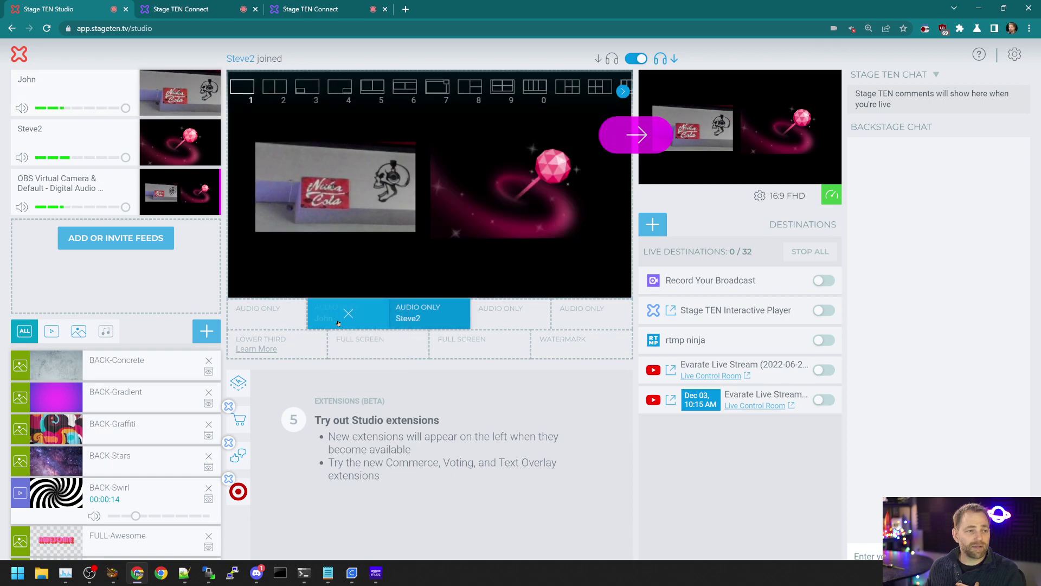
{"action": "mouse_move", "coordinate": [433, 317]}
{"action": "left_mouse_down"}
{"action": "mouse_move", "coordinate": [442, 328]}
{"action": "mouse_move", "coordinate": [437, 317]}
{"action": "left_mouse_up"}
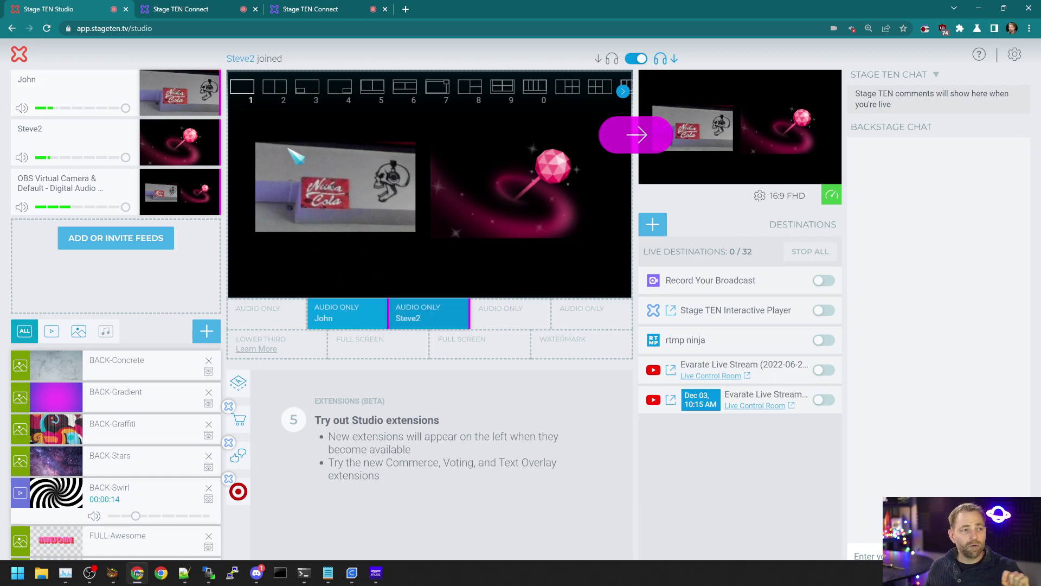
Step: Look over both Stage TEN Connect tabs, ending on the first guest's page
{"action": "left_click", "coordinate": [209, 4]}
{"action": "left_click", "coordinate": [331, 8]}
{"action": "left_click", "coordinate": [239, 7]}
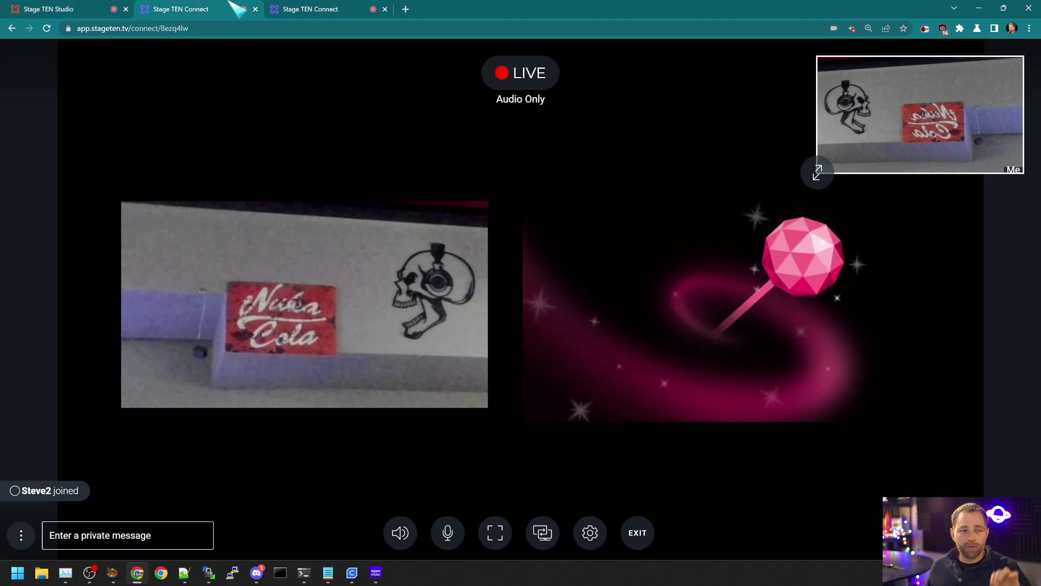
Step: Compare the first and second guests' live Connect pages, then go back to the studio dashboard
{"action": "left_click", "coordinate": [121, 3]}
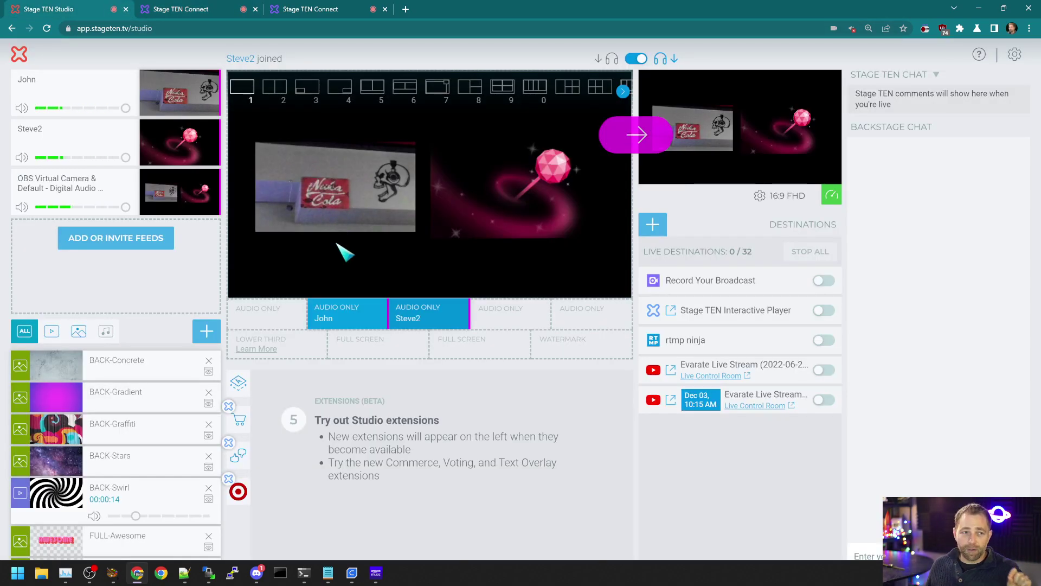
{"action": "left_click", "coordinate": [191, 9]}
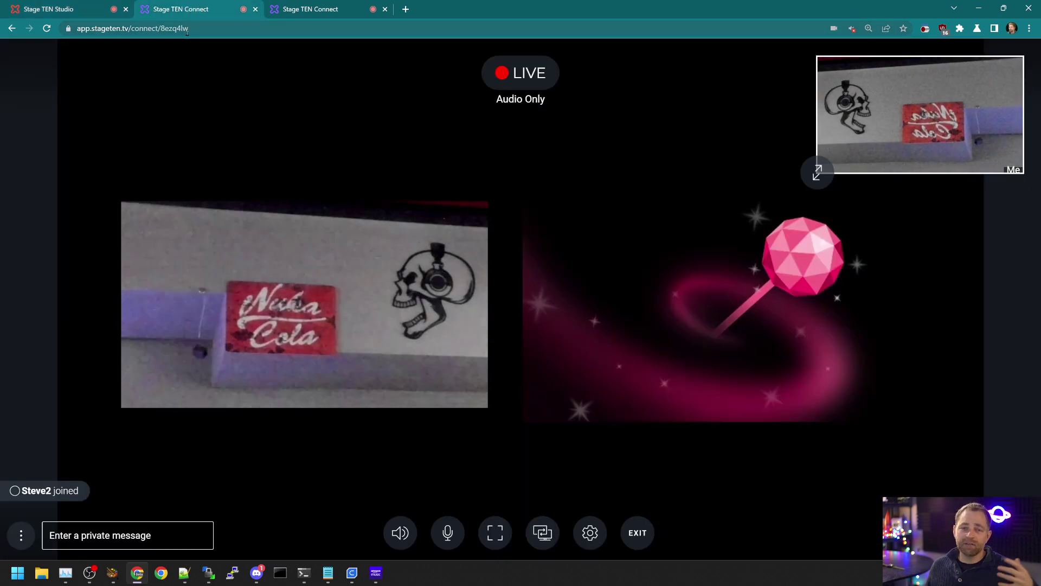
{"action": "left_click", "coordinate": [309, 9]}
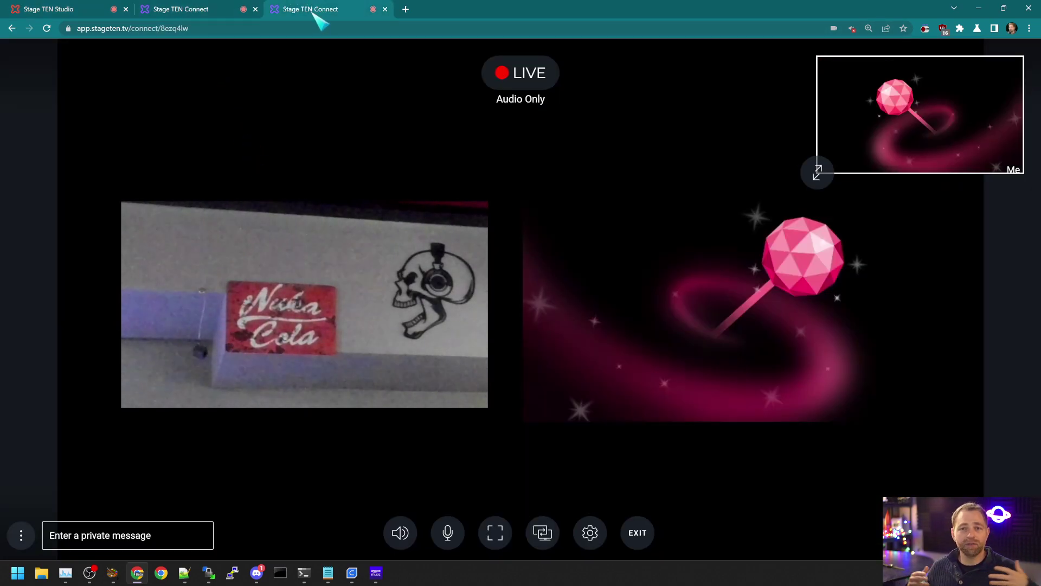
{"action": "left_click", "coordinate": [57, 8]}
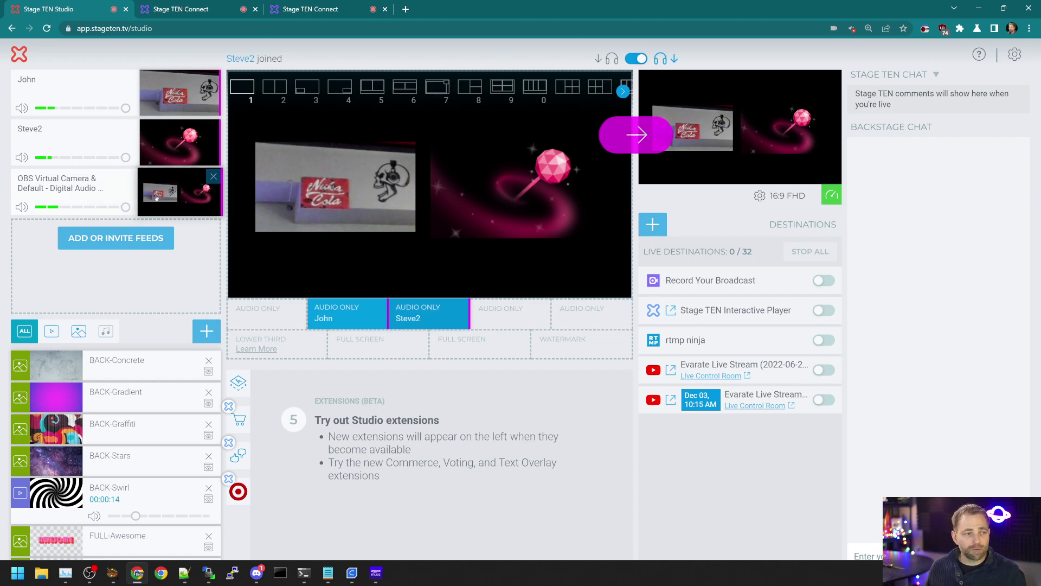
Step: Drag the OBS Virtual Camera feed into the third AUDIO ONLY slot, beside the two existing guests
{"action": "mouse_move", "coordinate": [165, 201]}
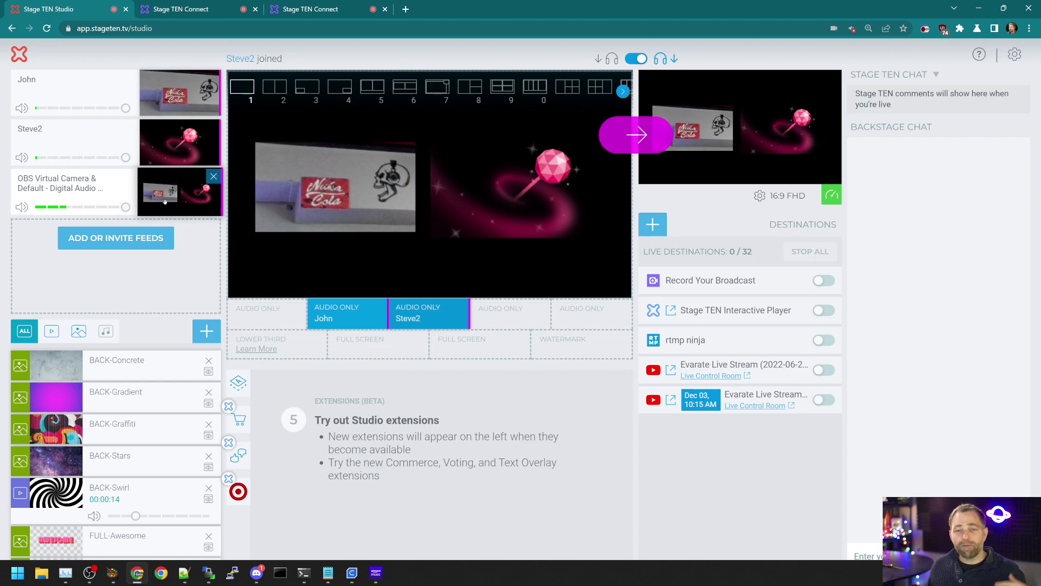
{"action": "left_click_drag", "start_coordinate": [165, 201], "coordinate": [495, 319]}
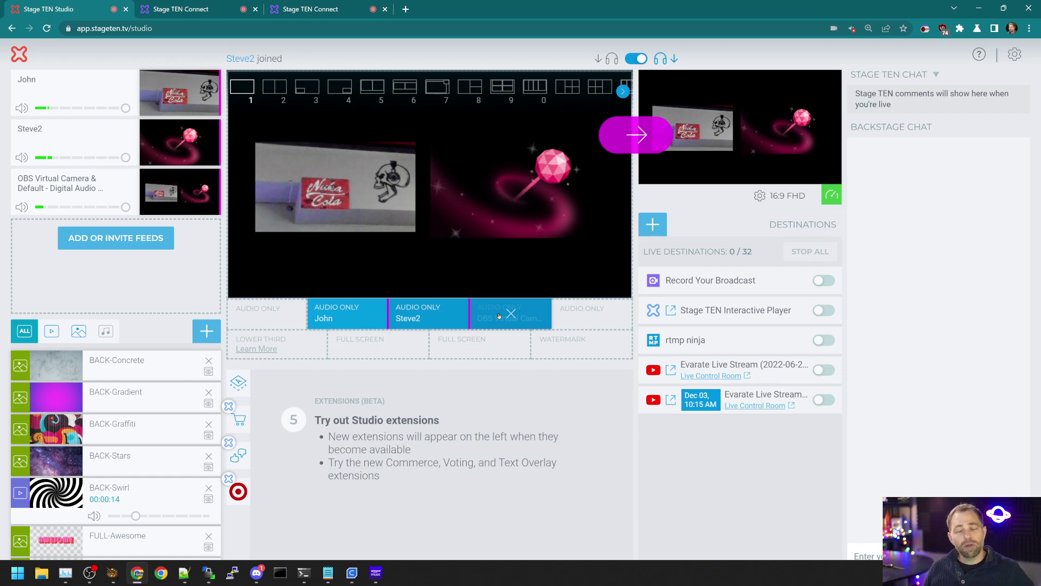
Step: Bring OBS forward, reposition its window, and mute Browser 2 in the Audio Mixer
{"action": "left_click", "coordinate": [89, 572]}
{"action": "left_click", "coordinate": [471, 505]}
{"action": "left_click", "coordinate": [525, 163]}
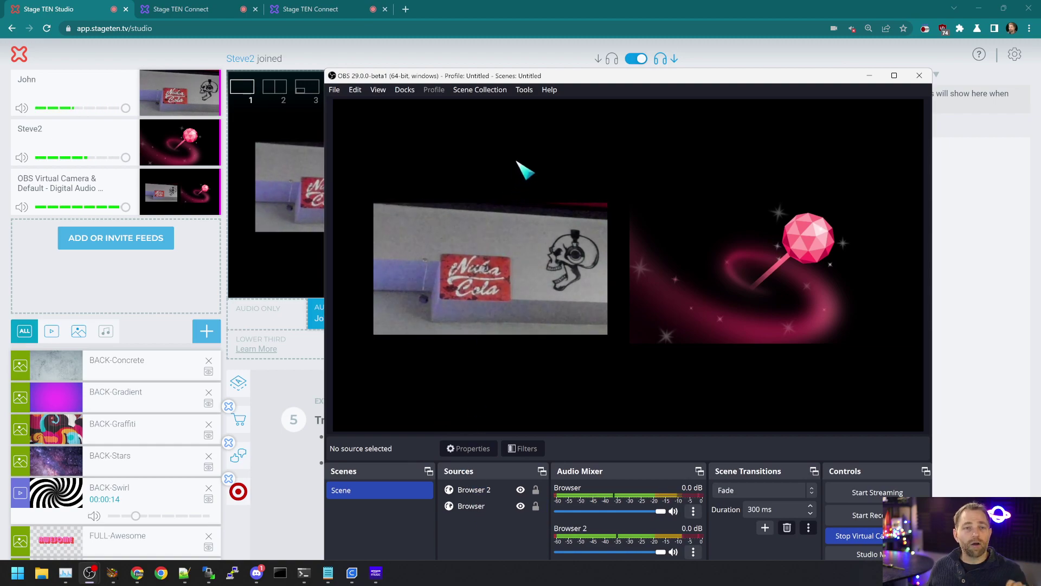
{"action": "left_click_drag", "start_coordinate": [551, 78], "coordinate": [483, 20]}
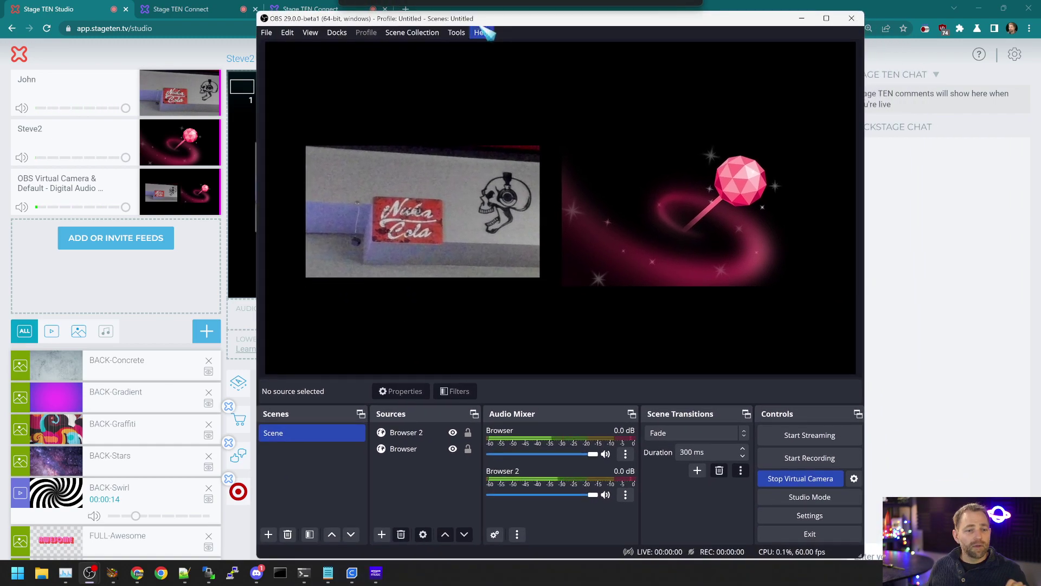
{"action": "left_click", "coordinate": [606, 494]}
Step: In Advanced Audio Properties, leave both Browser and Browser 2 on Monitor Off
{"action": "left_click", "coordinate": [626, 494]}
{"action": "left_click", "coordinate": [668, 483]}
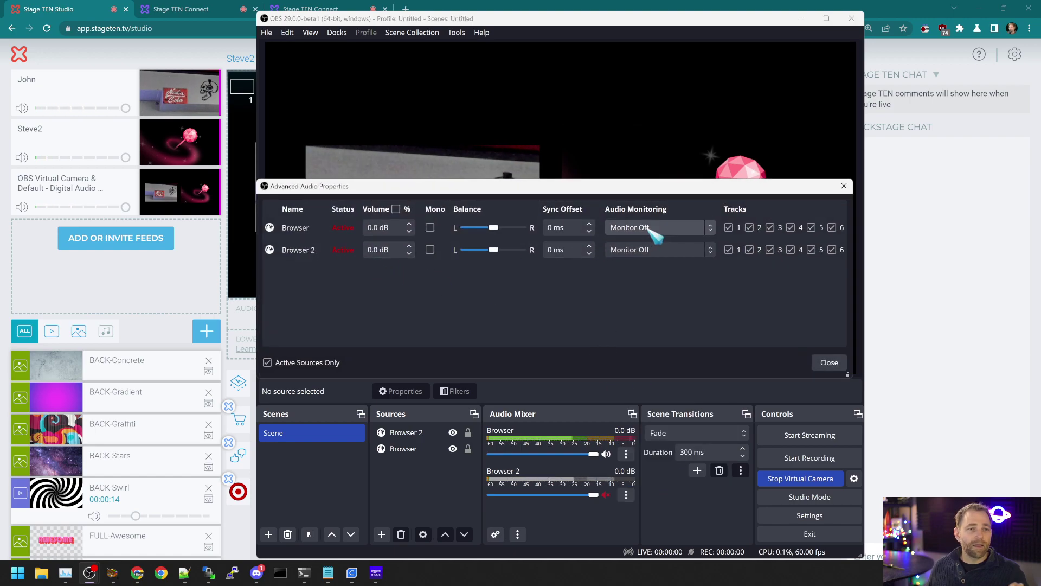
{"action": "left_click", "coordinate": [653, 229]}
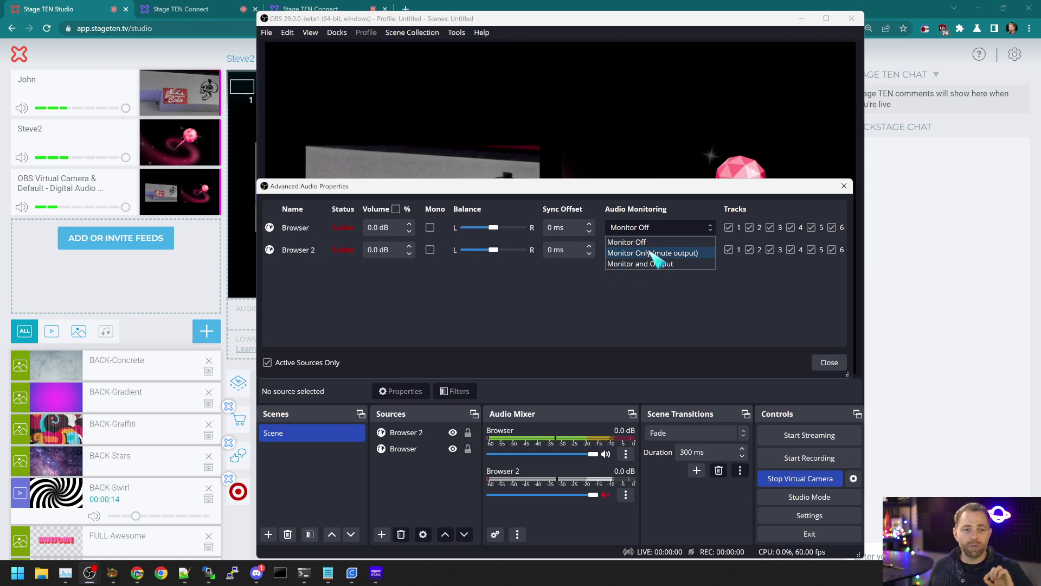
{"action": "left_click", "coordinate": [647, 243]}
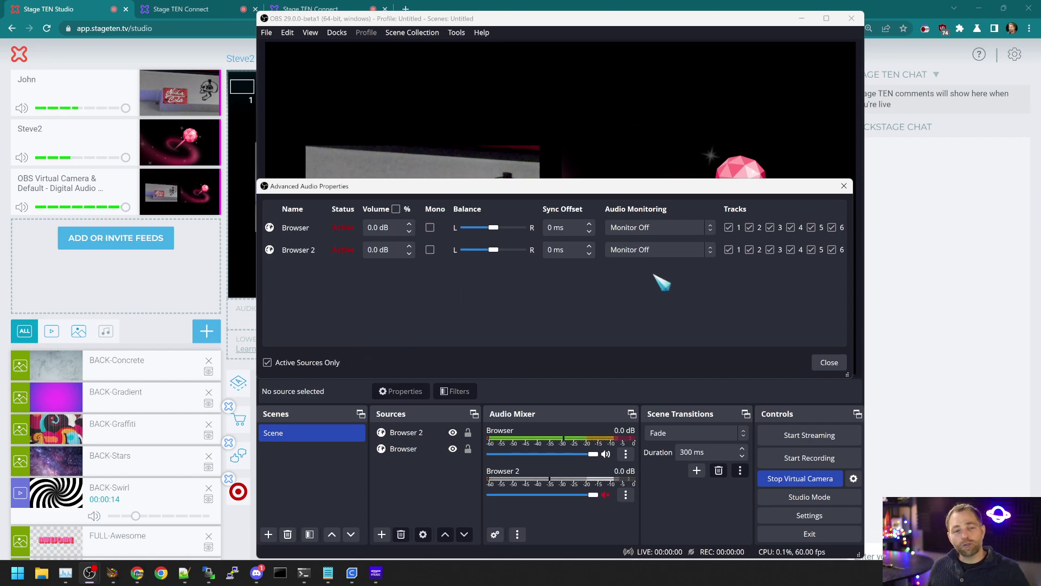
{"action": "left_click", "coordinate": [654, 254]}
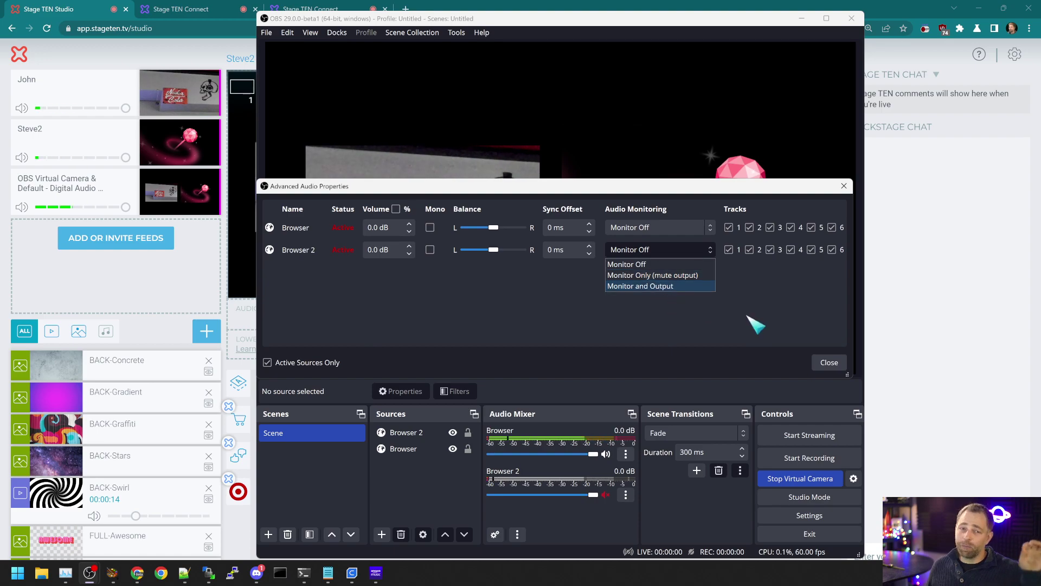
{"action": "left_click", "coordinate": [754, 324]}
{"action": "left_click", "coordinate": [843, 186]}
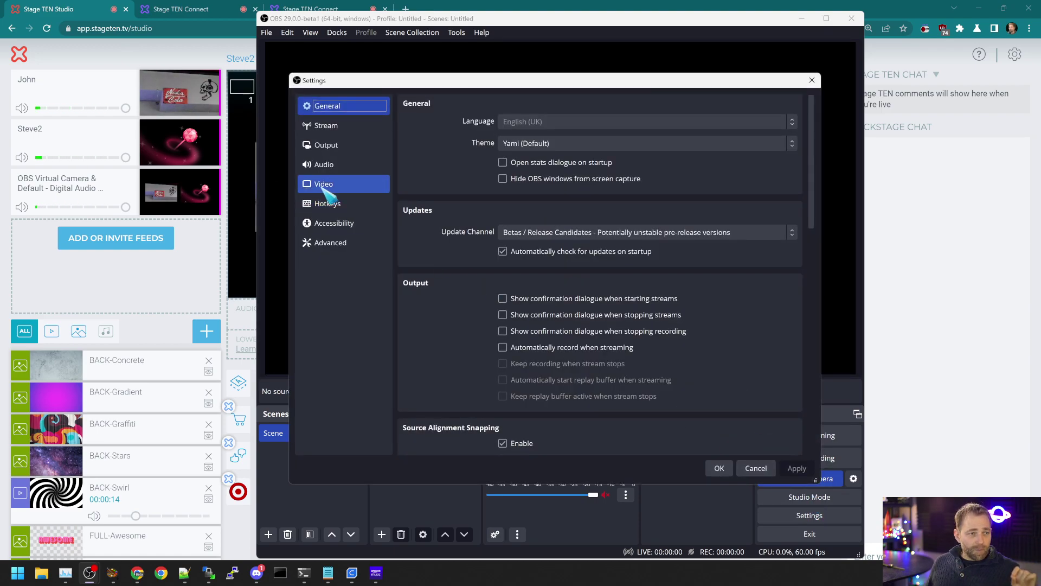
Step: On the Audio settings page, keep Speakers (DAC Audio) as the Monitoring Device, then close Settings
{"action": "left_click", "coordinate": [334, 165]}
{"action": "scroll", "coordinate": [477, 317], "scroll_direction": "down", "scroll_amount": 5}
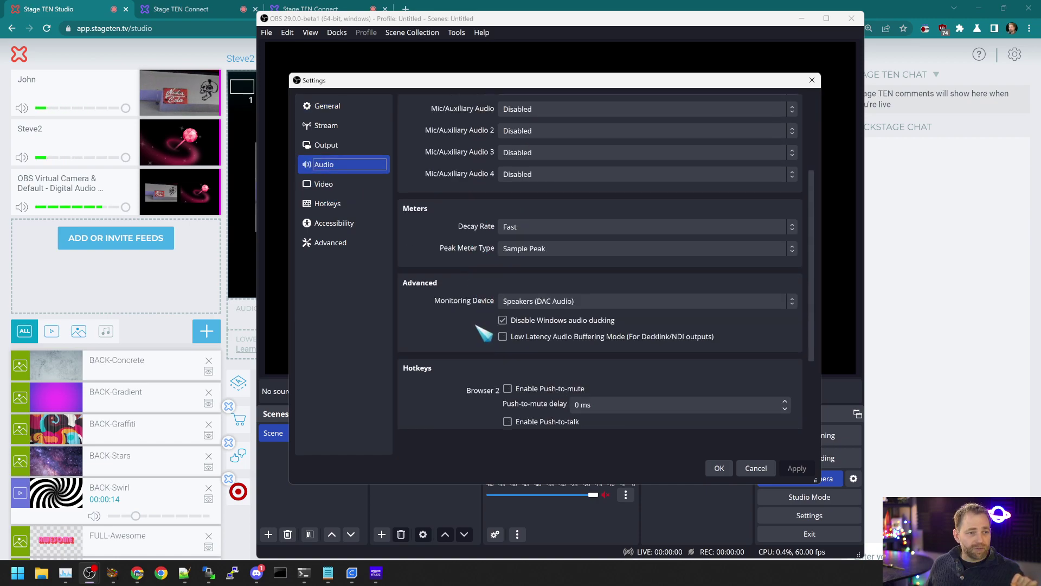
{"action": "scroll", "coordinate": [477, 322], "scroll_direction": "up", "scroll_amount": 5}
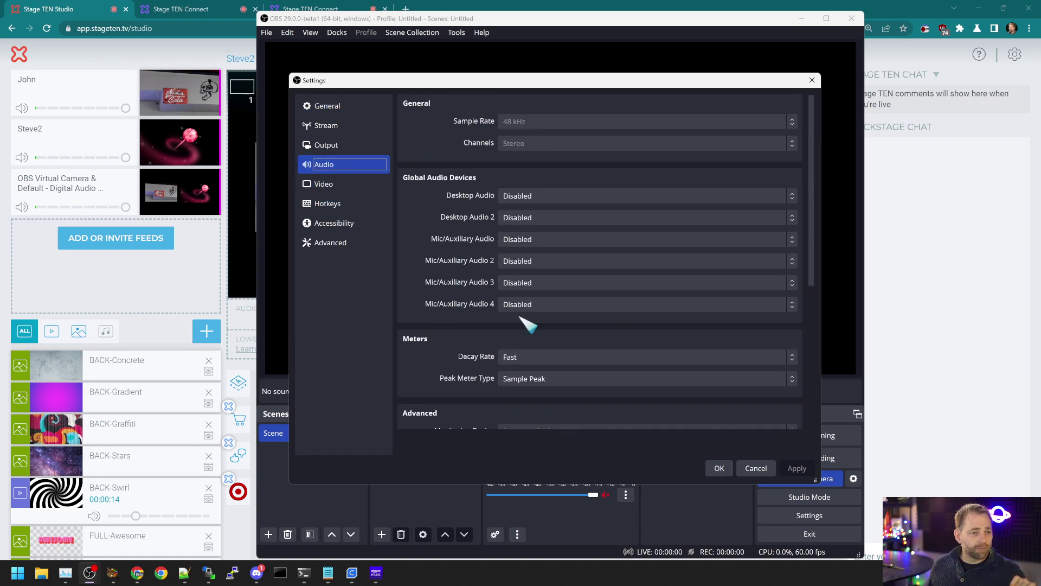
{"action": "scroll", "coordinate": [525, 182], "scroll_direction": "down", "scroll_amount": 1}
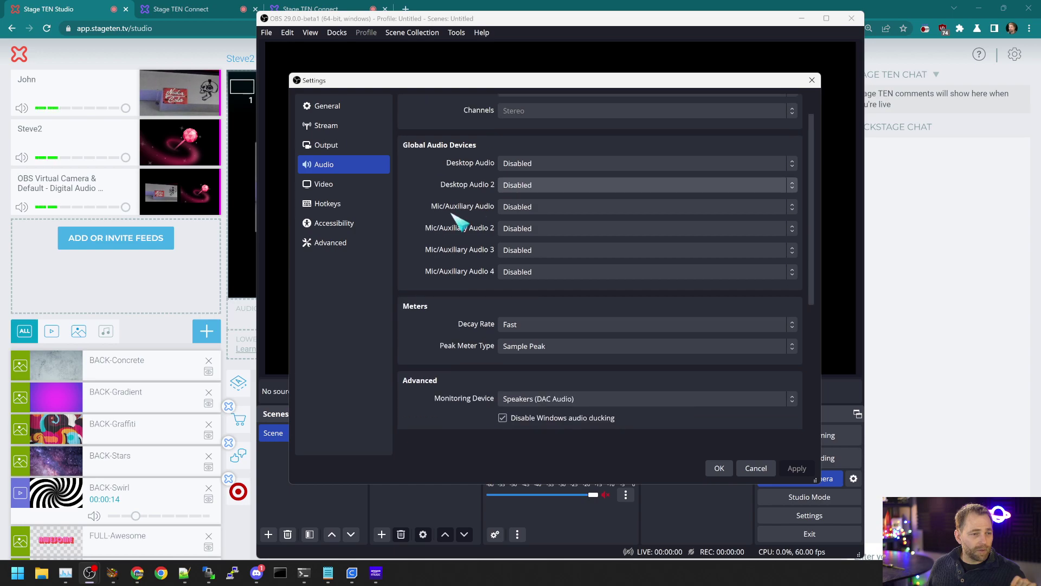
{"action": "scroll", "coordinate": [434, 235], "scroll_direction": "down", "scroll_amount": 2}
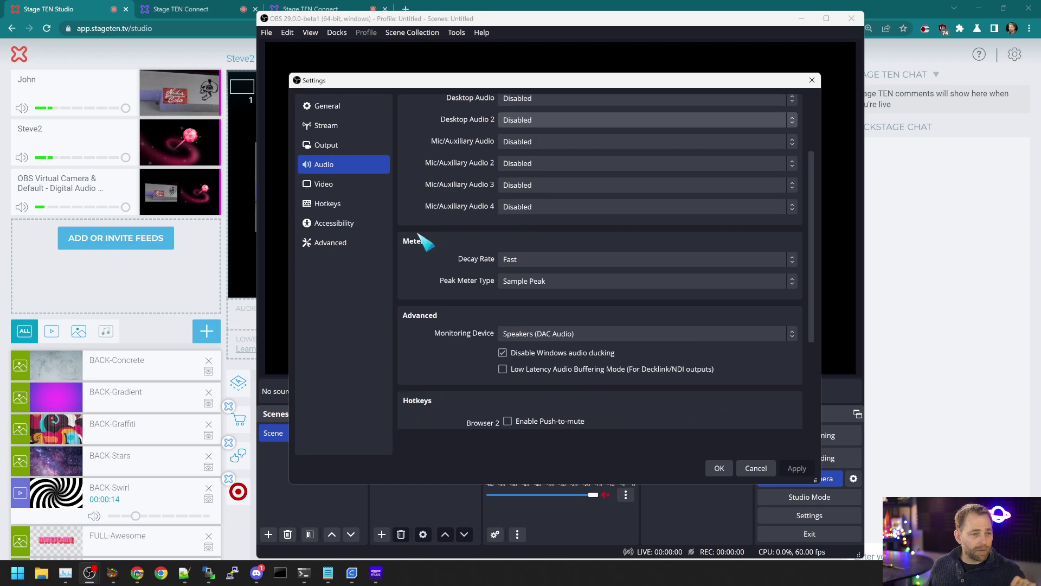
{"action": "left_click", "coordinate": [561, 334]}
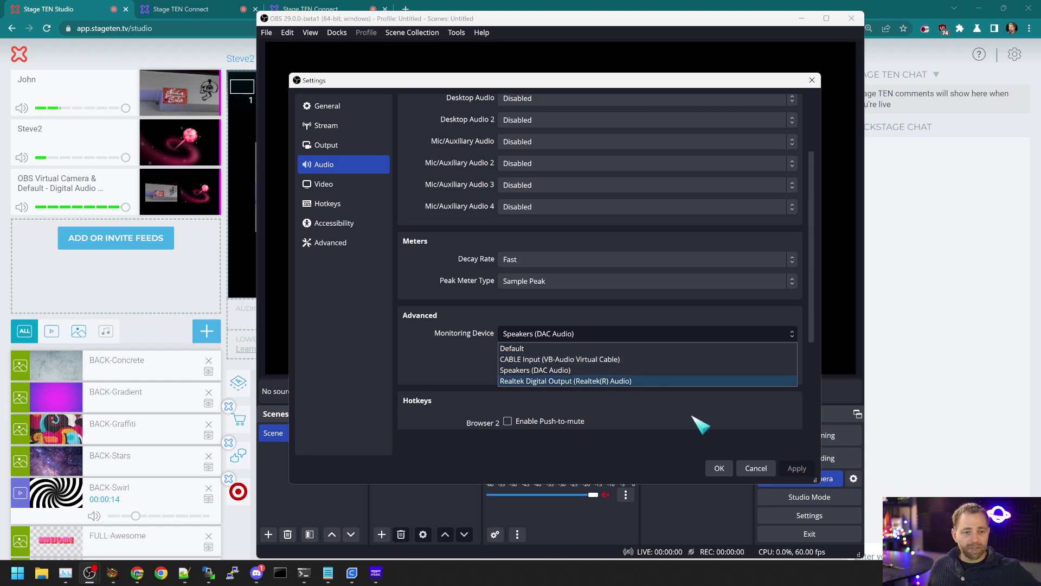
{"action": "left_click", "coordinate": [758, 469]}
{"action": "left_click", "coordinate": [756, 468]}
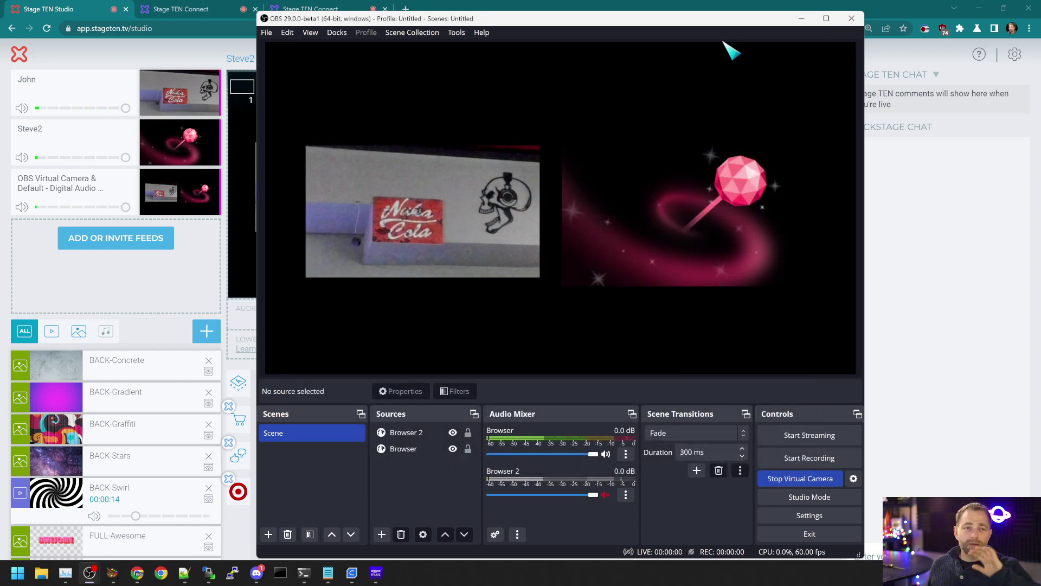
Step: Minimise OBS so the Stage TEN dashboard shows both guests side by side
{"action": "left_click", "coordinate": [801, 18]}
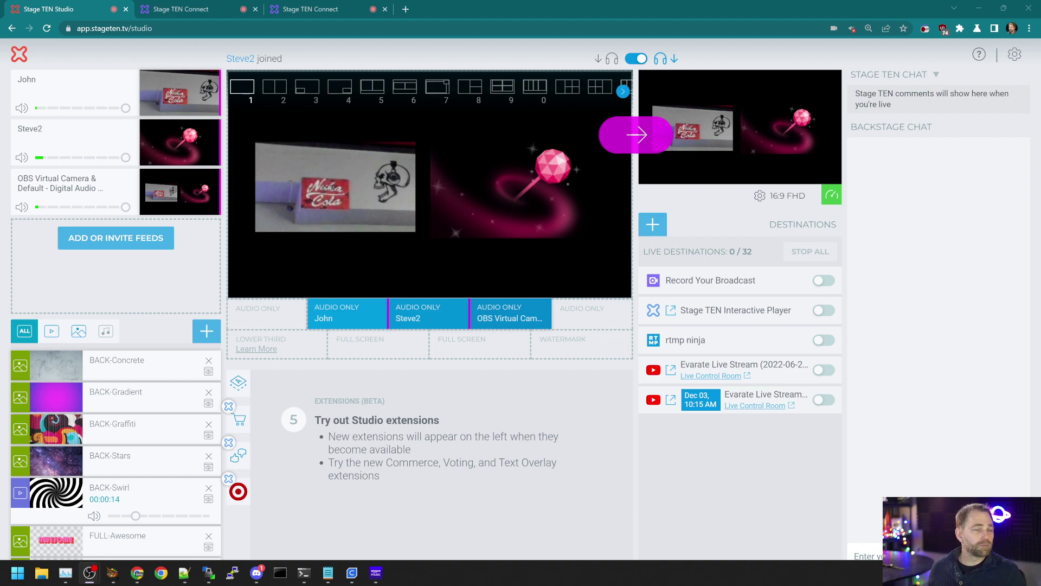
{"action": "left_click", "coordinate": [902, 249]}
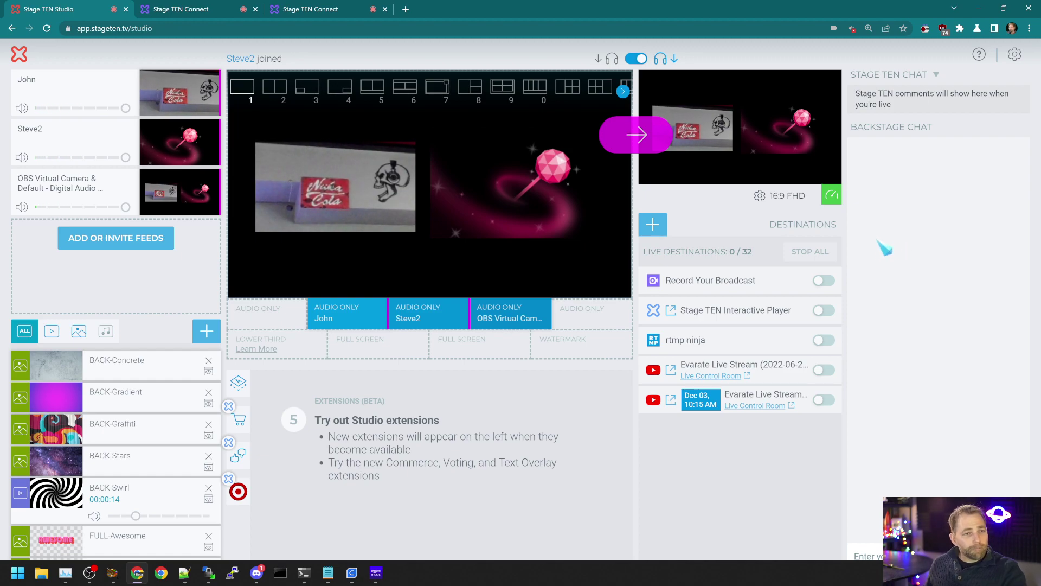